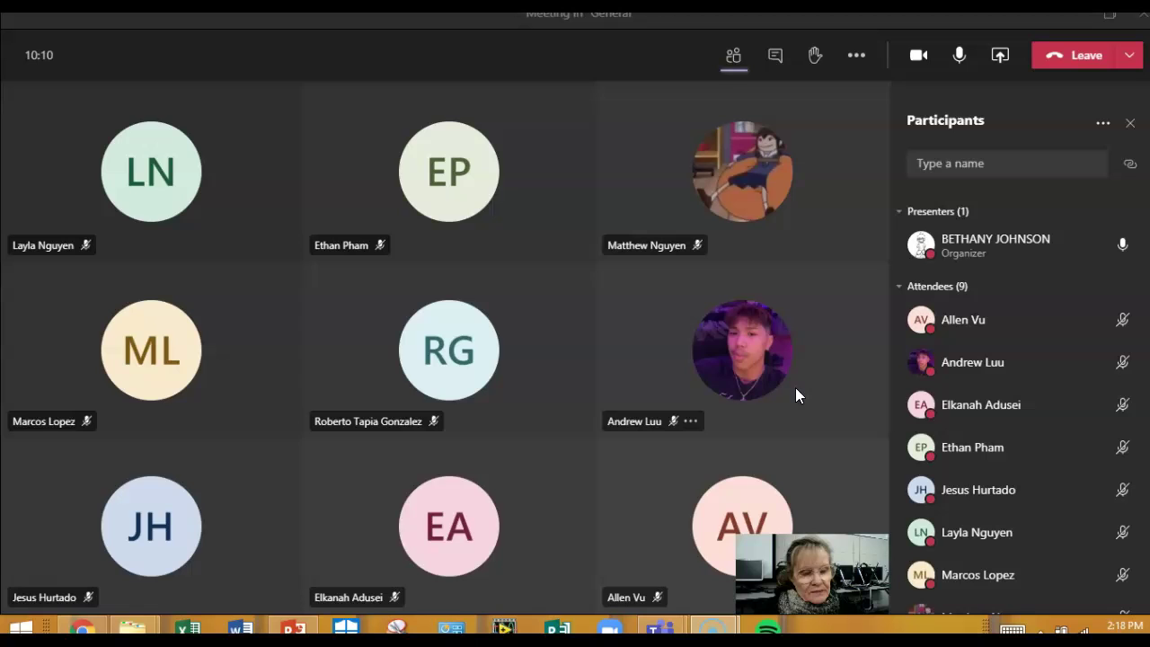
# Step: Share Screen #1, the whole desktop, with the Teams meeting participants
pyautogui.click(761, 384)
pyautogui.click(847, 355)
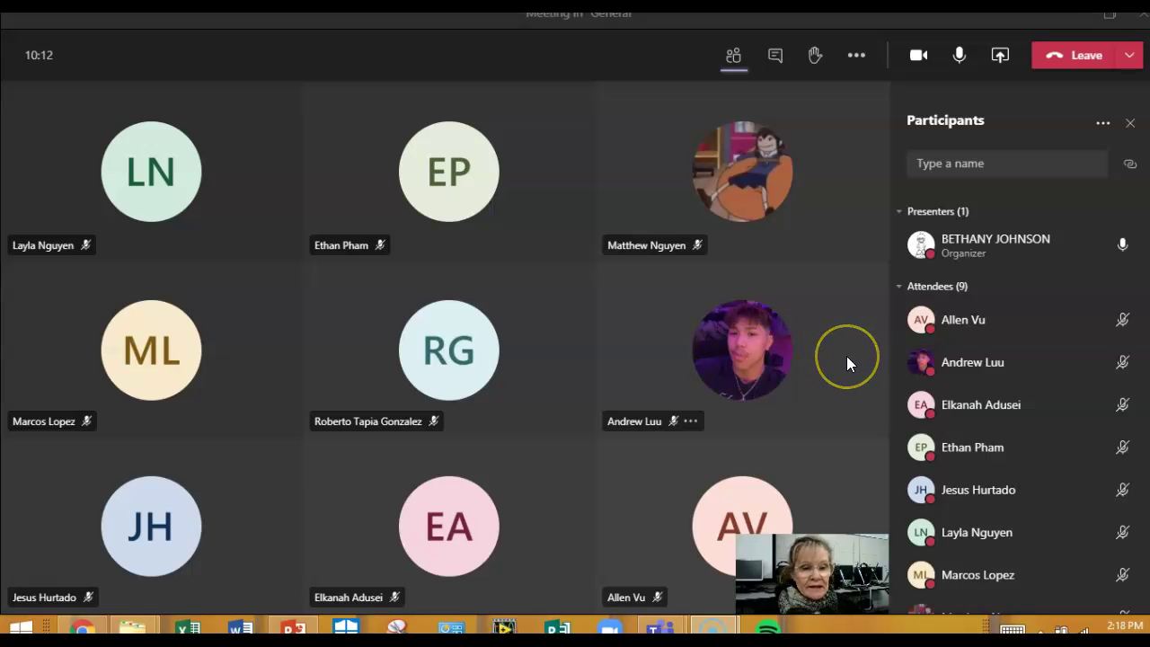
pyautogui.click(849, 406)
pyautogui.click(951, 170)
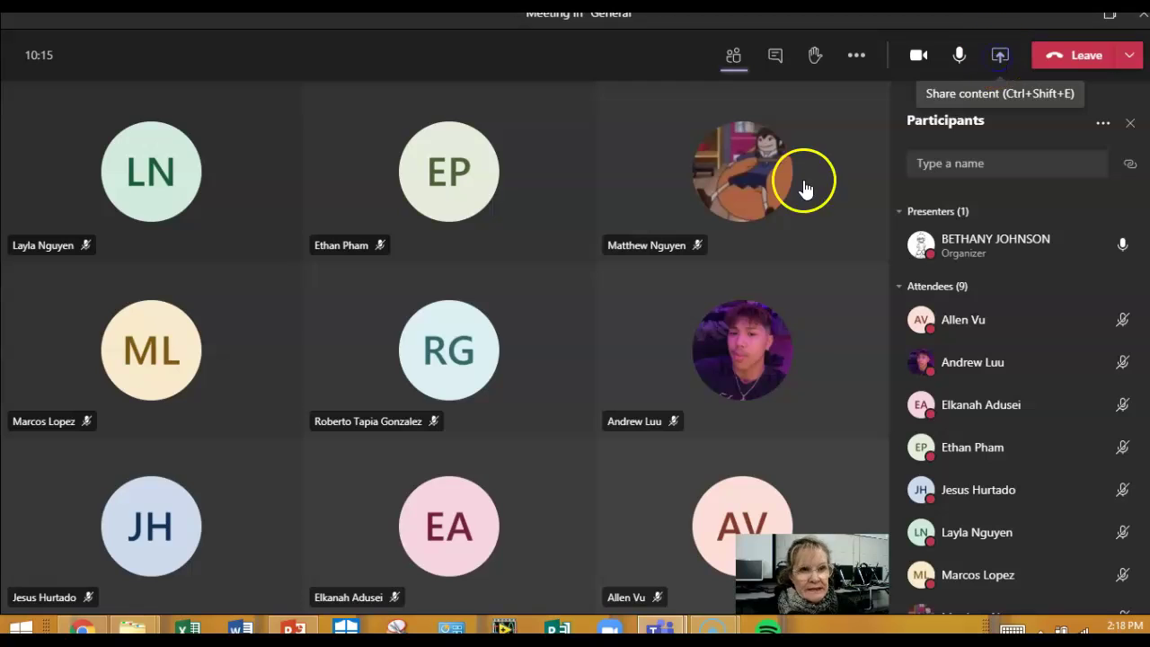
pyautogui.hotkey('ctrl', 'shift', 'e')
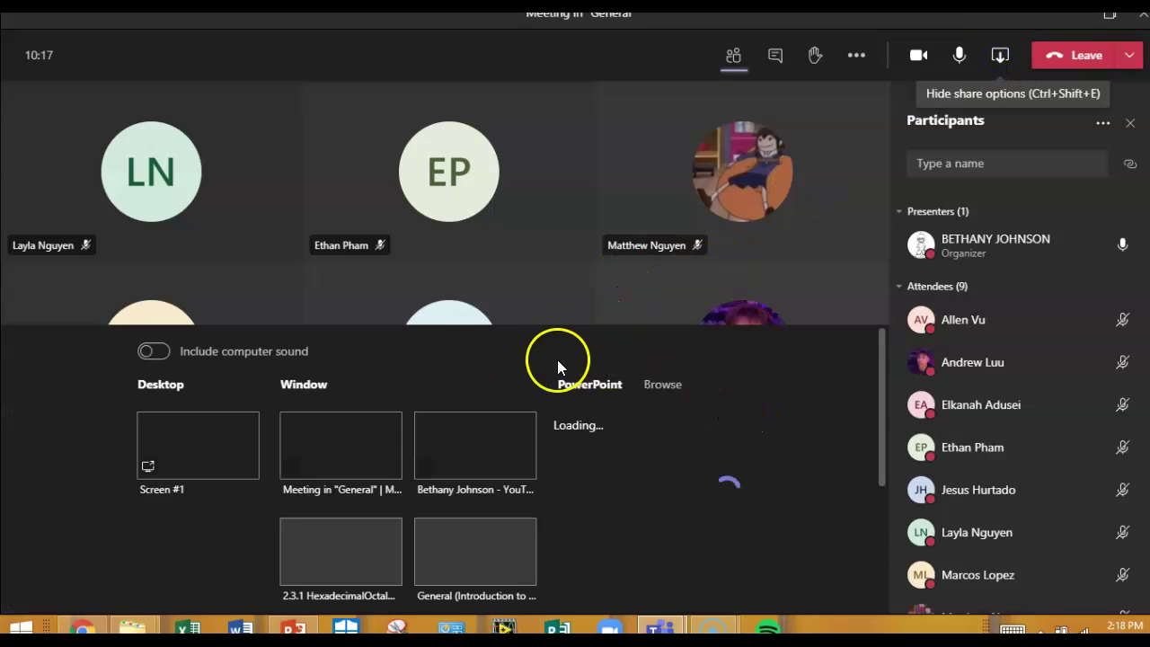
pyautogui.click(121, 456)
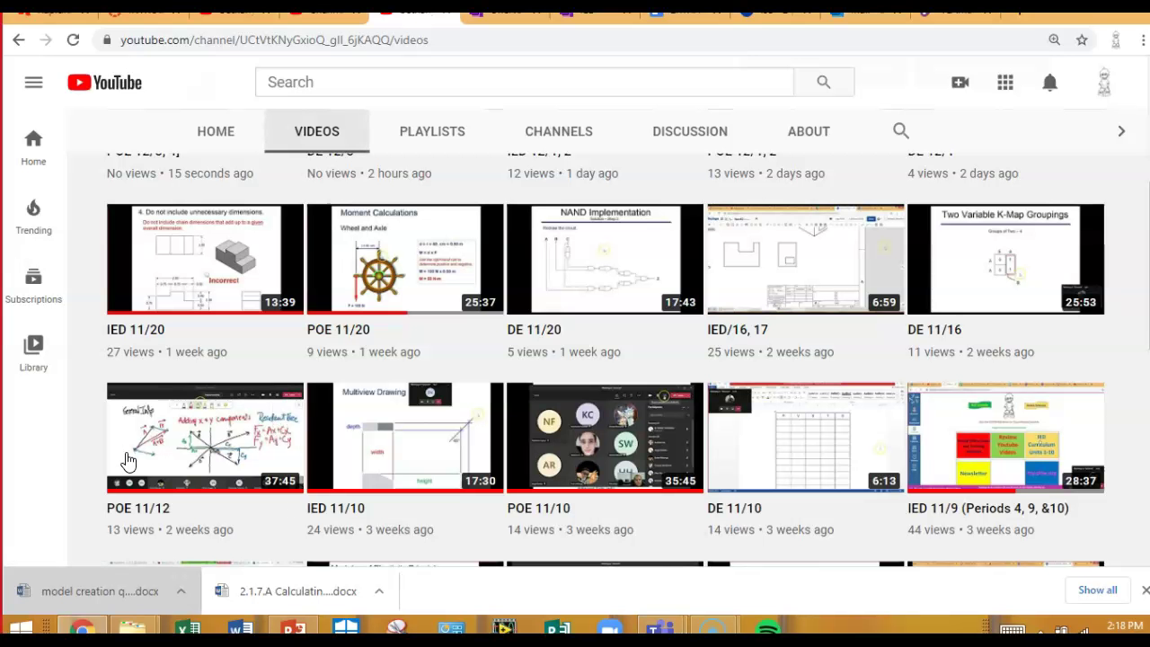
pyautogui.scroll(2, 719, 70)
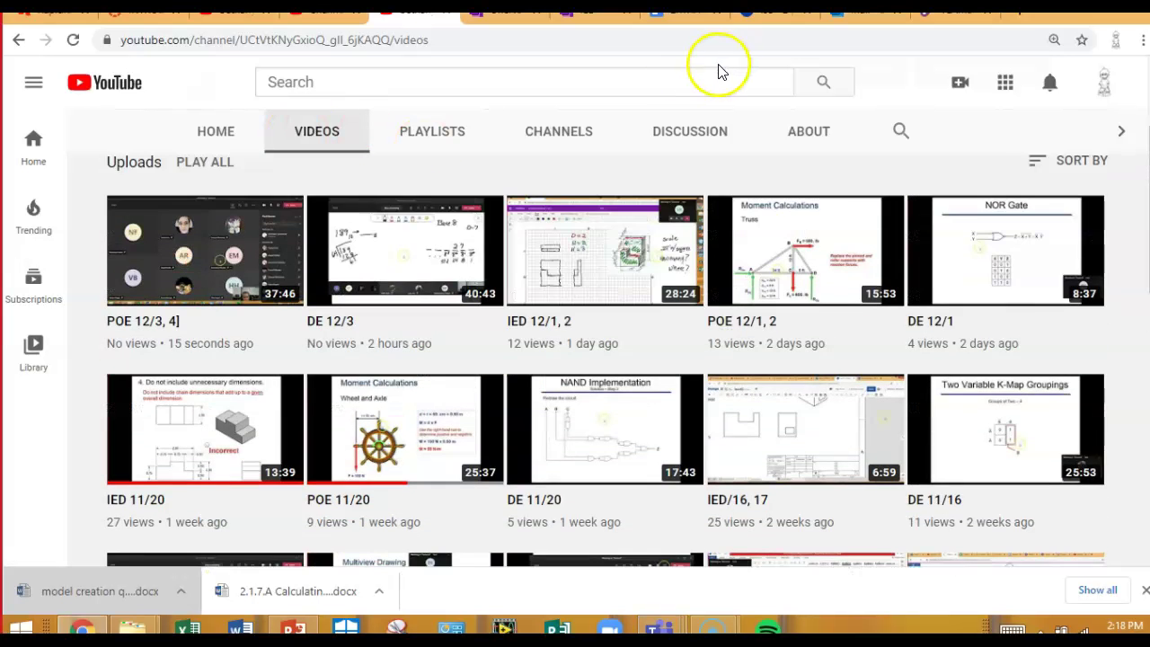
# Step: Reload the Iso #2 Onshape drawing and briefly select, then deselect, the block's isometric view
pyautogui.click(750, 19)
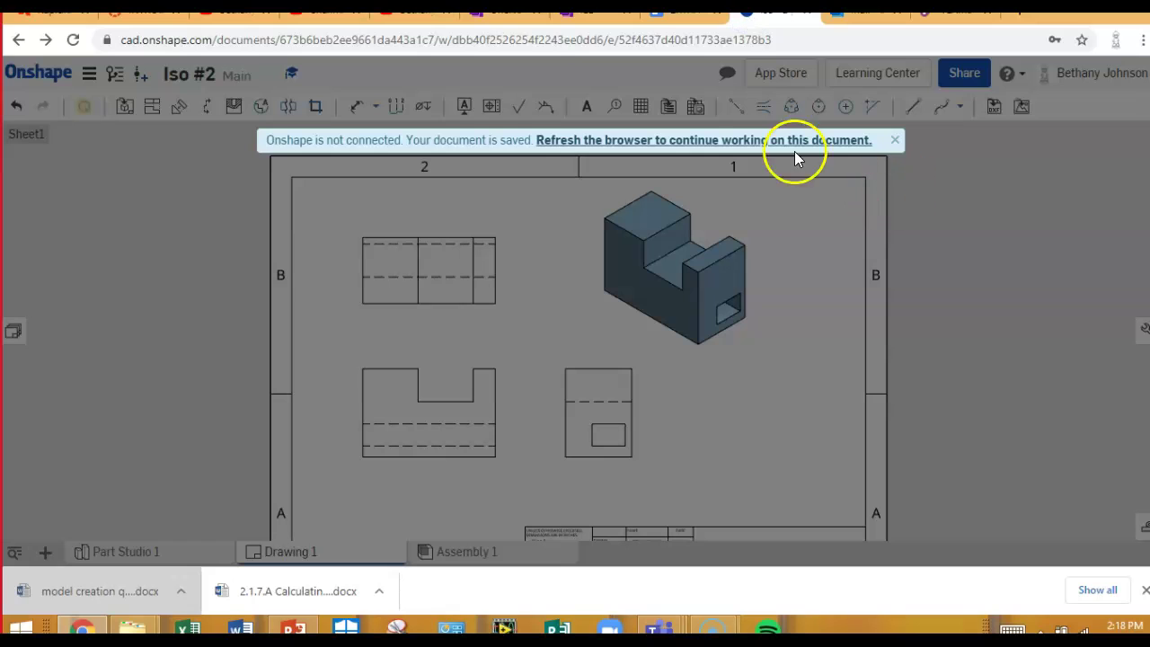
pyautogui.click(73, 39)
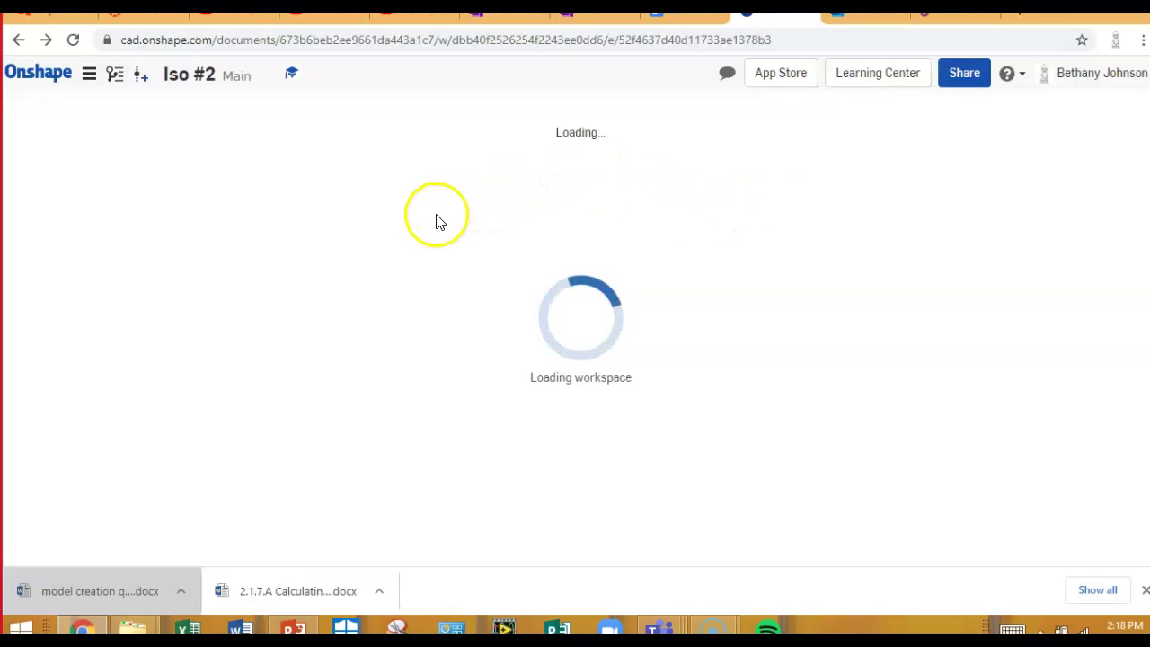
pyautogui.click(732, 264)
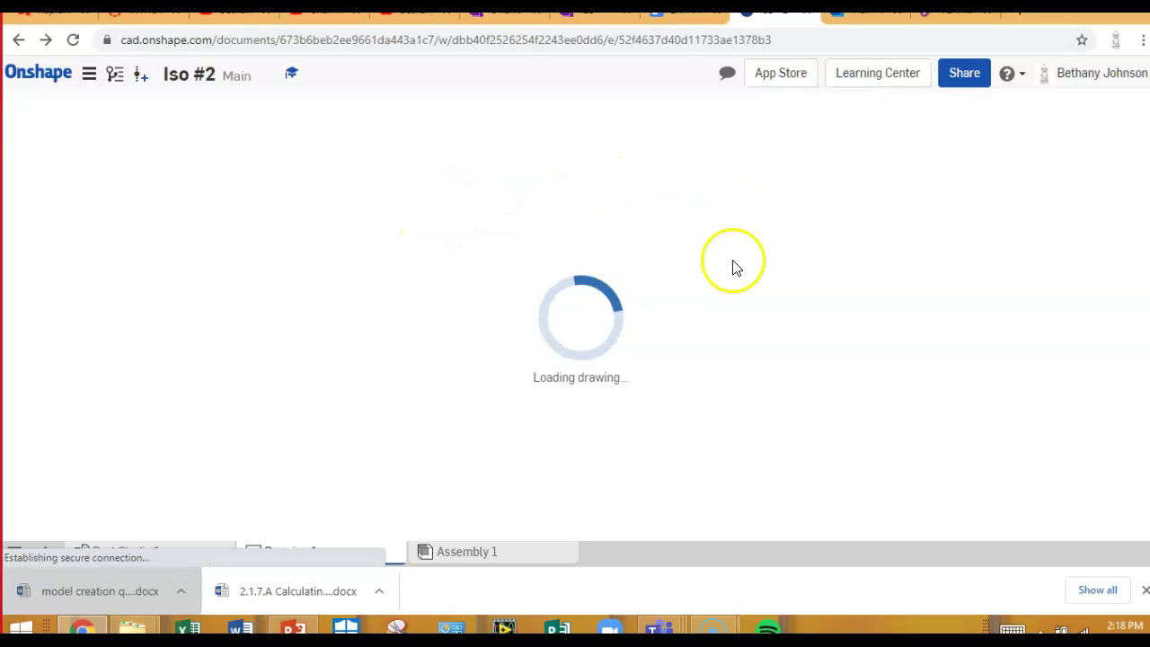
pyautogui.click(689, 292)
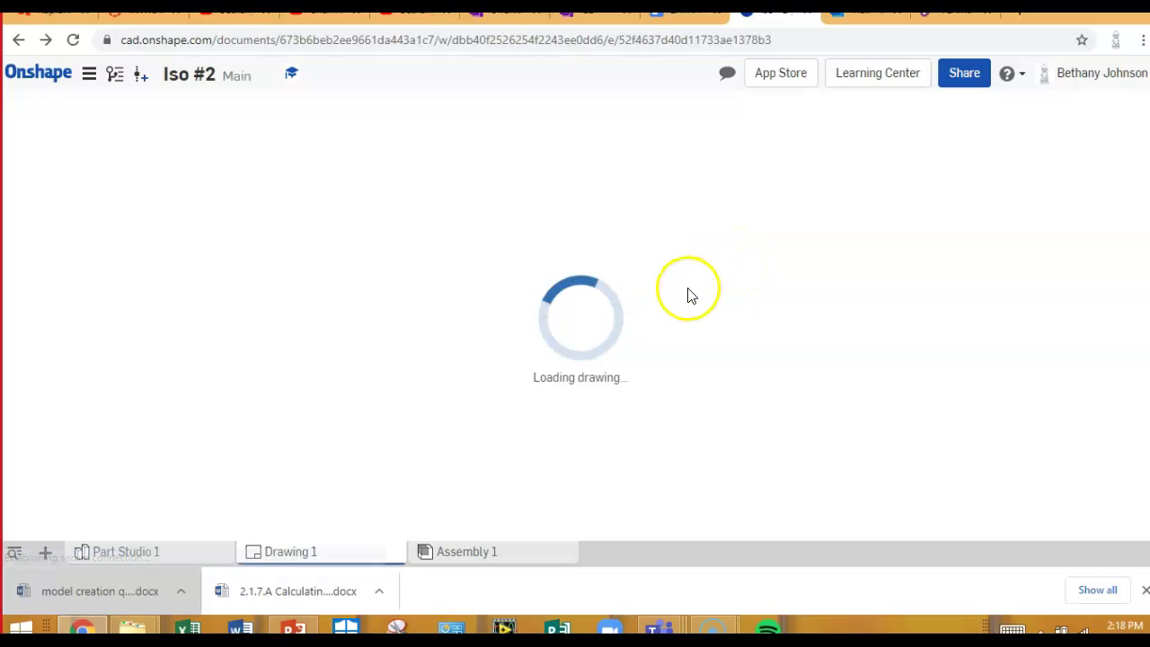
pyautogui.click(681, 245)
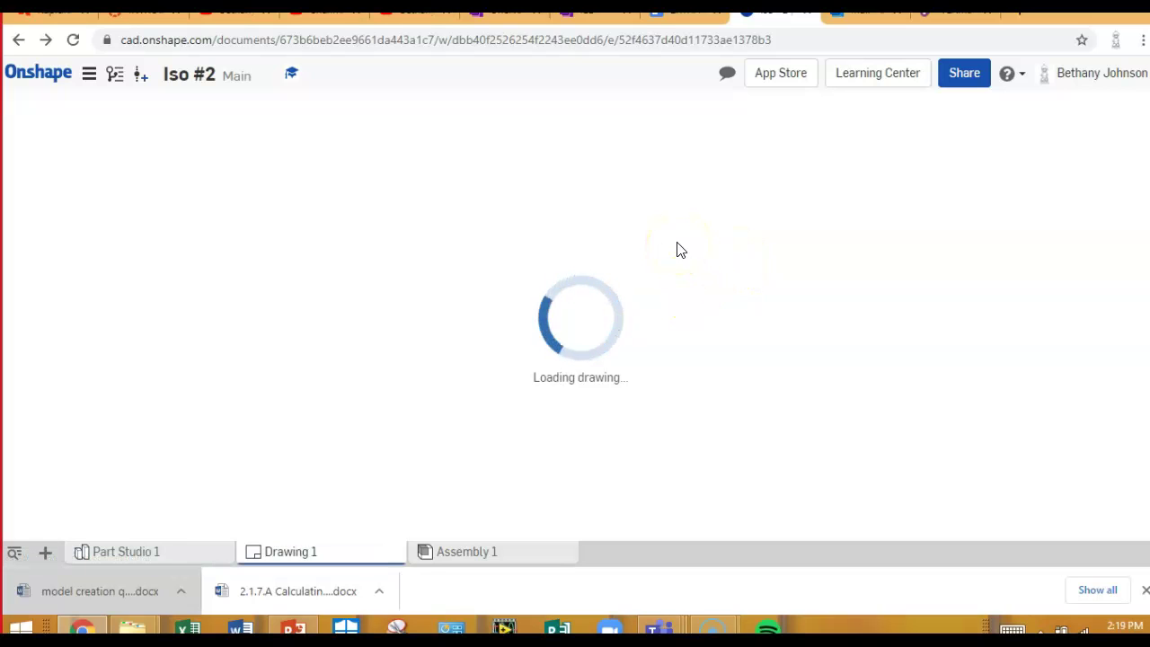
pyautogui.click(670, 250)
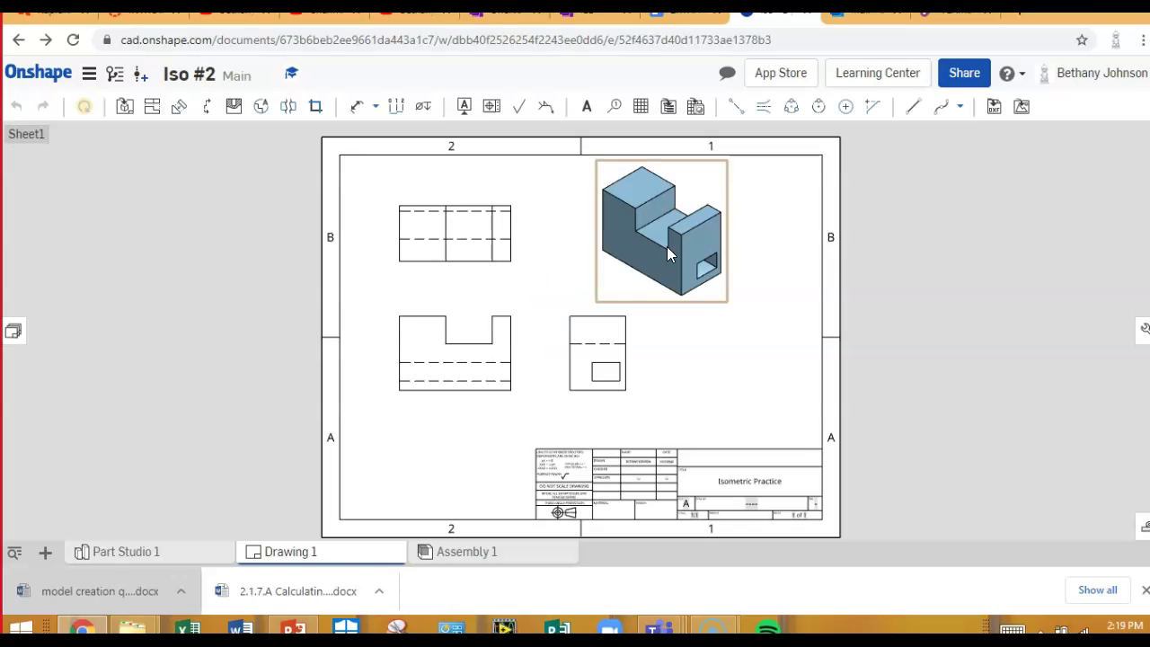
pyautogui.click(654, 249)
pyautogui.click(834, 382)
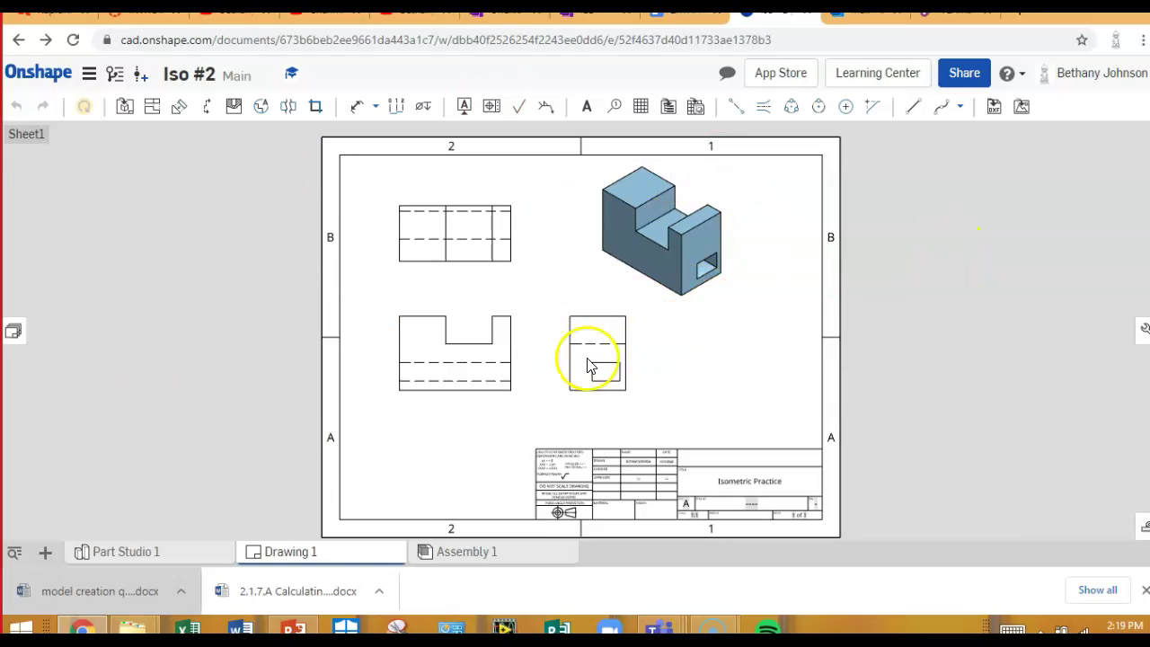
# Step: Visit Part Studio 1, return to Drawing 1, and zoom in on the block's three views
pyautogui.click(167, 554)
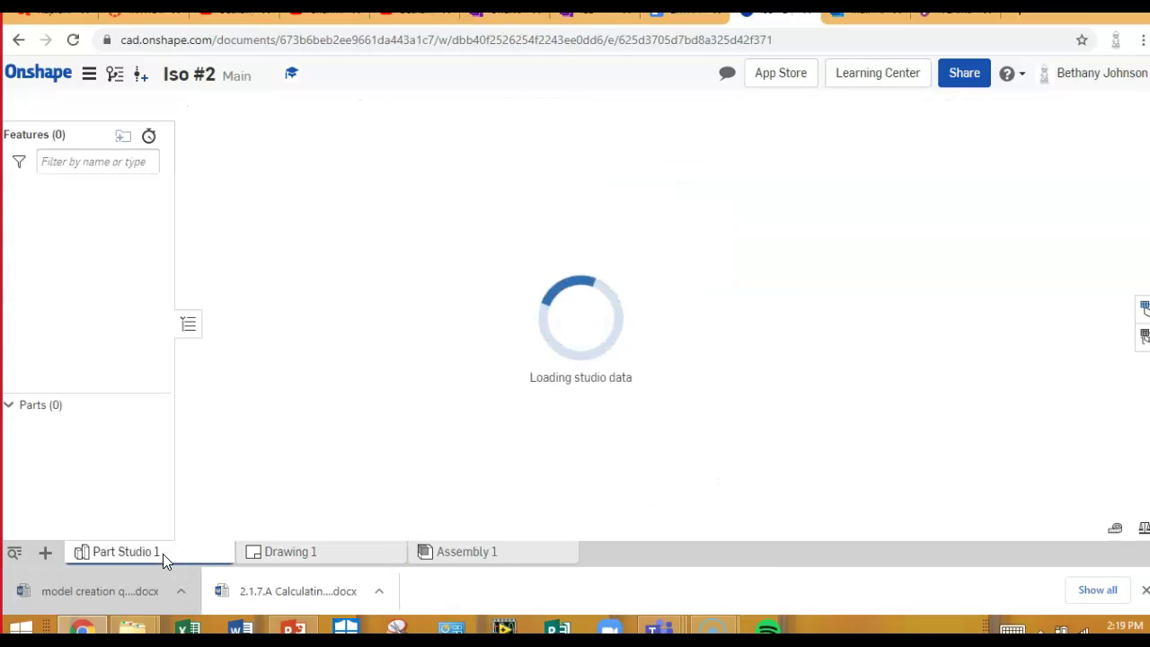
pyautogui.click(292, 553)
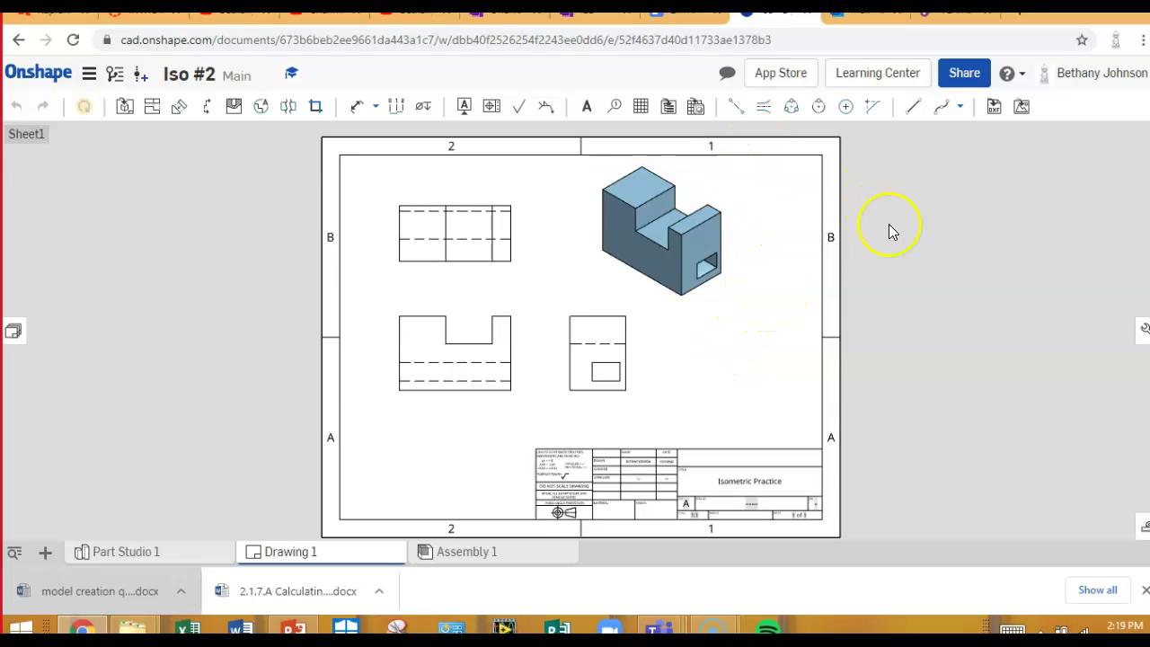
pyautogui.scroll(2, 796, 186)
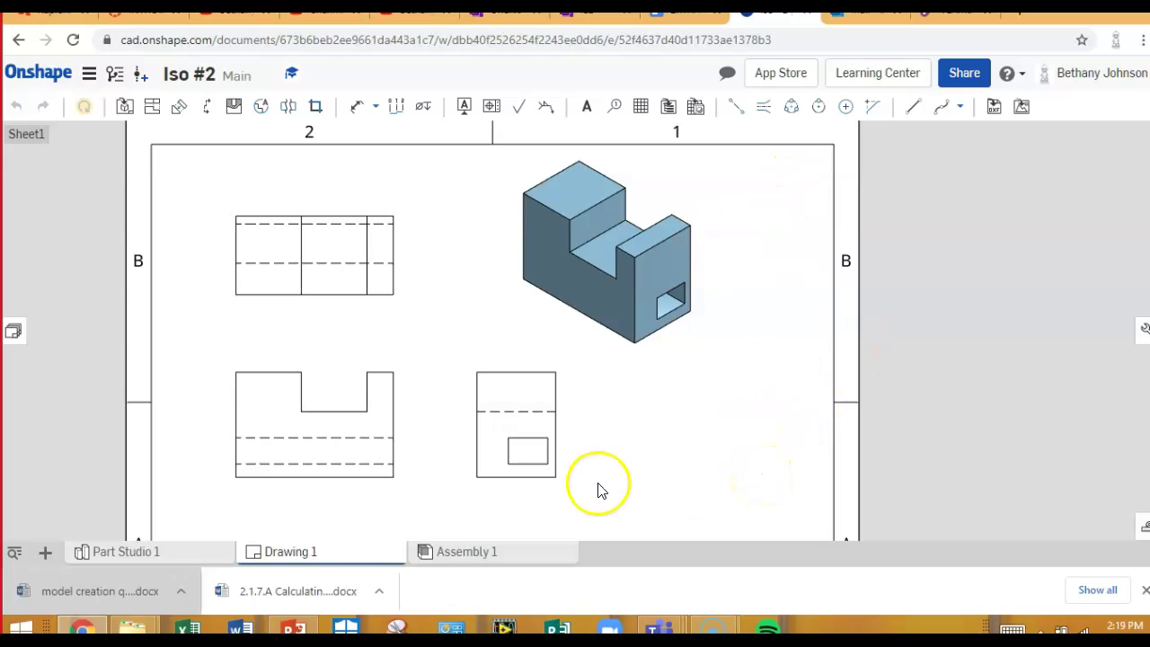
pyautogui.scroll(1, 176, 312)
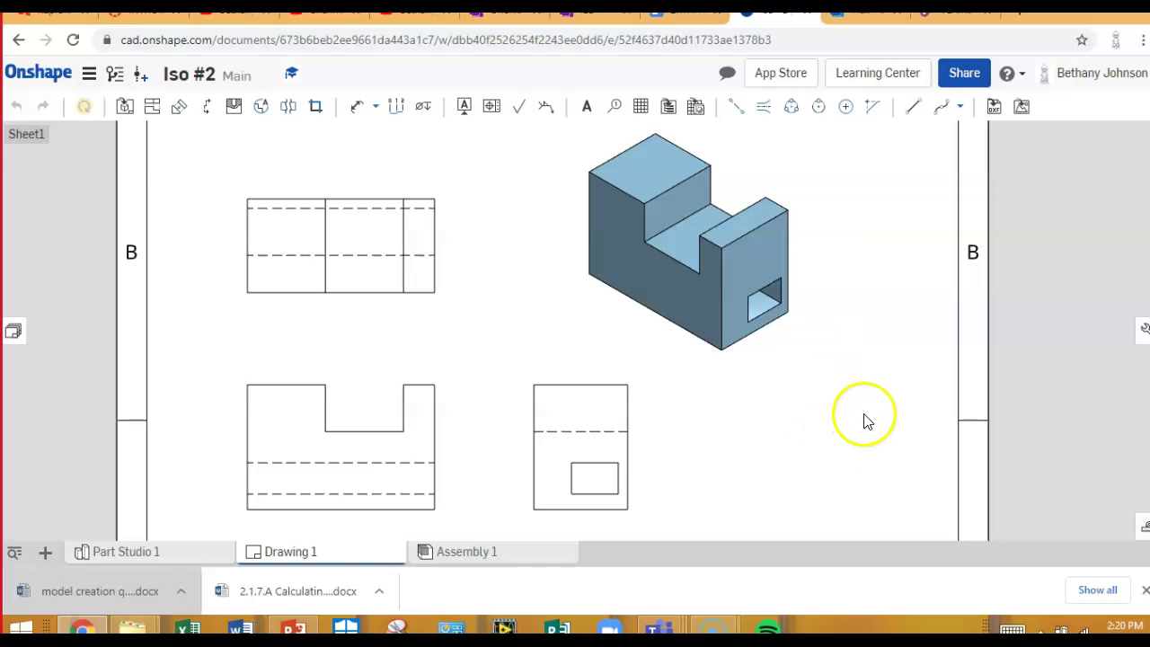
pyautogui.moveTo(868, 367)
pyautogui.mouseDown(button='right')
pyautogui.moveTo(873, 306)
pyautogui.moveTo(953, 350)
pyautogui.mouseUp(button='right')
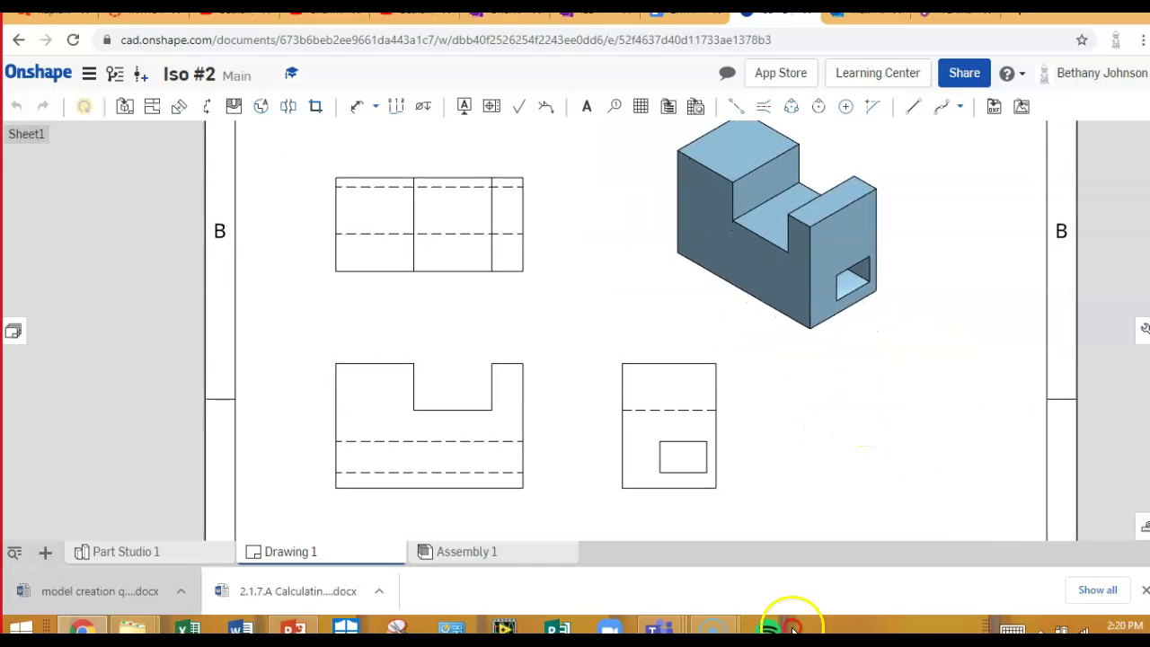
pyautogui.rightClick(827, 301)
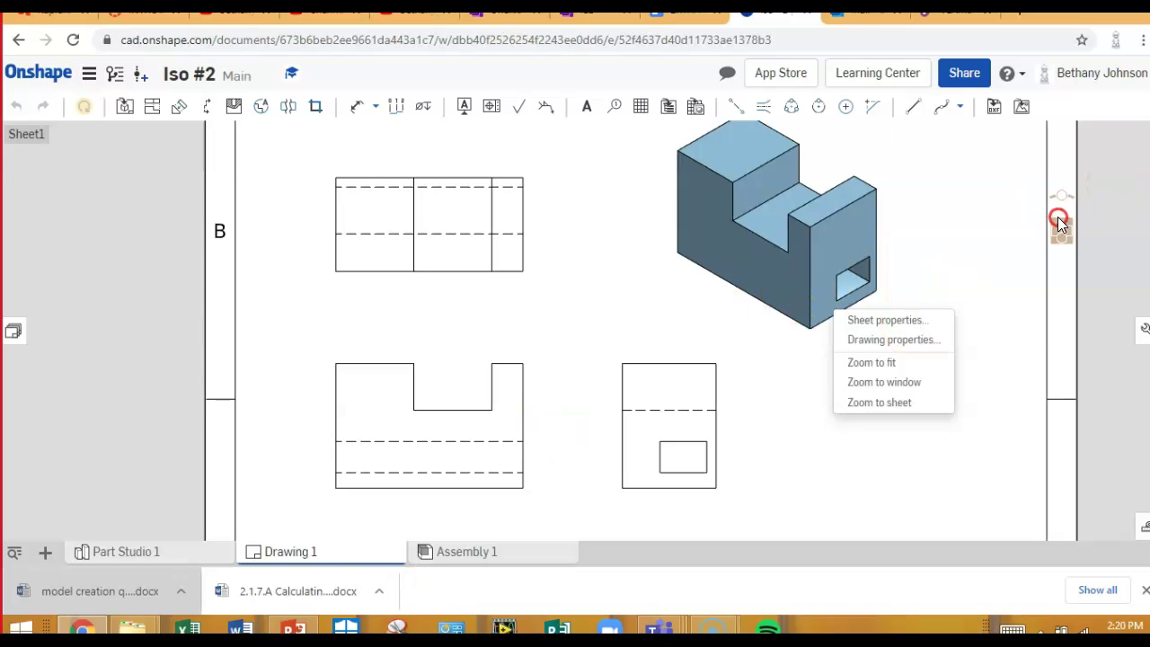
pyautogui.click(1103, 241)
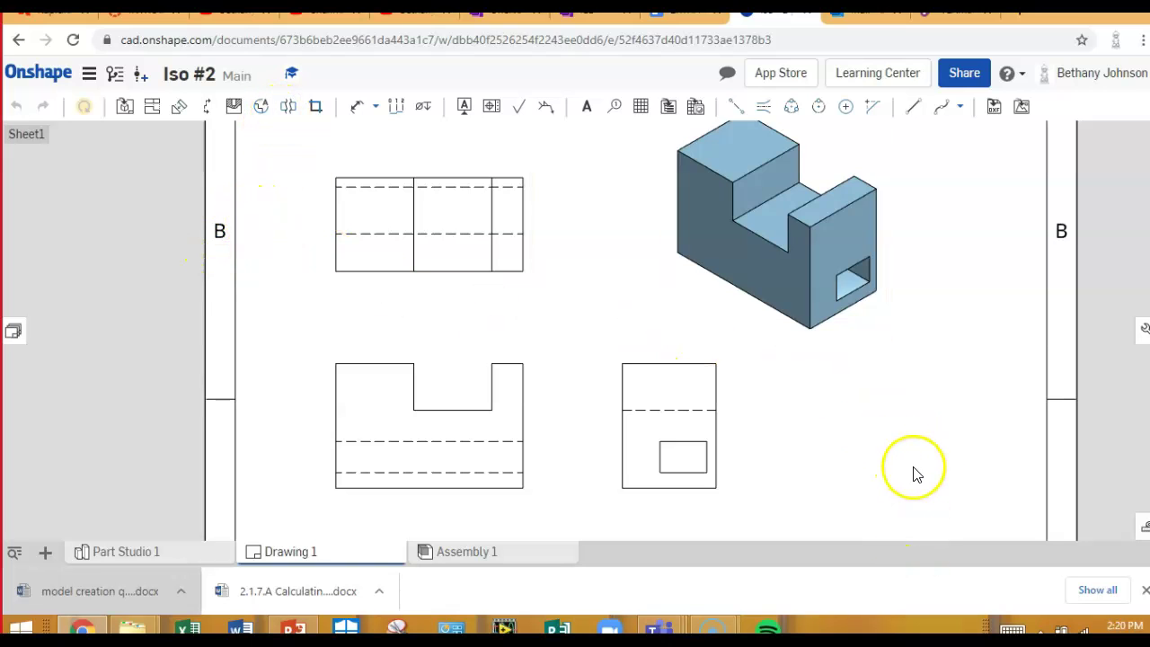
# Step: Dimension the front view's 40.00 overall height between its left corners, placed left of the view
pyautogui.click(919, 491)
pyautogui.click(359, 109)
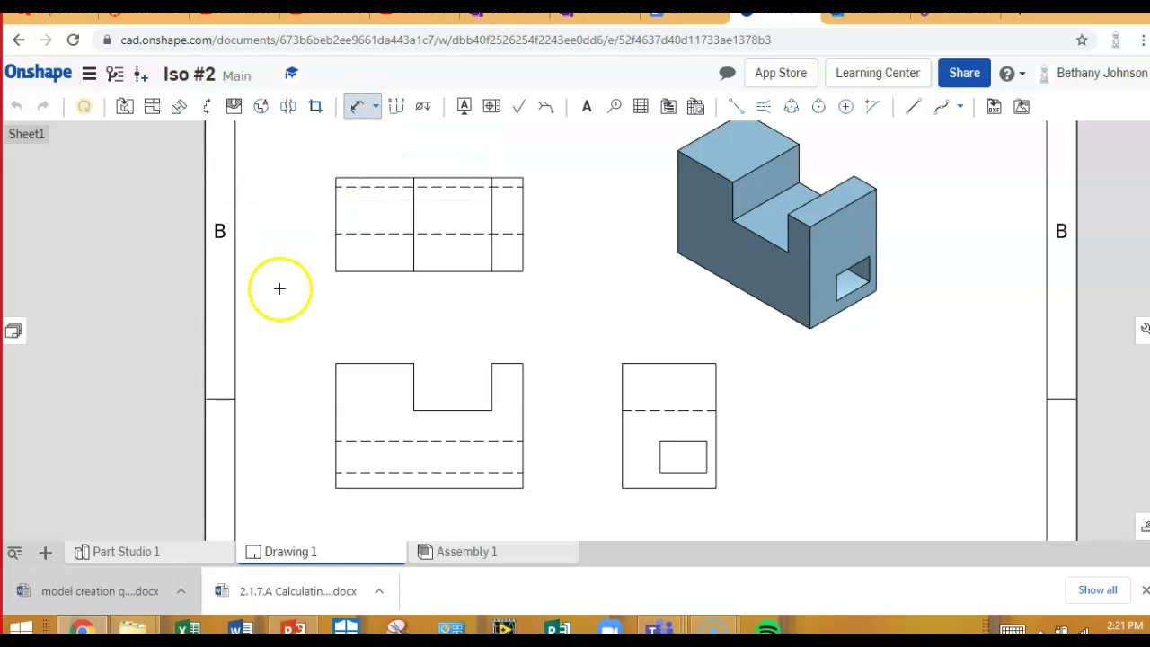
pyautogui.click(335, 363)
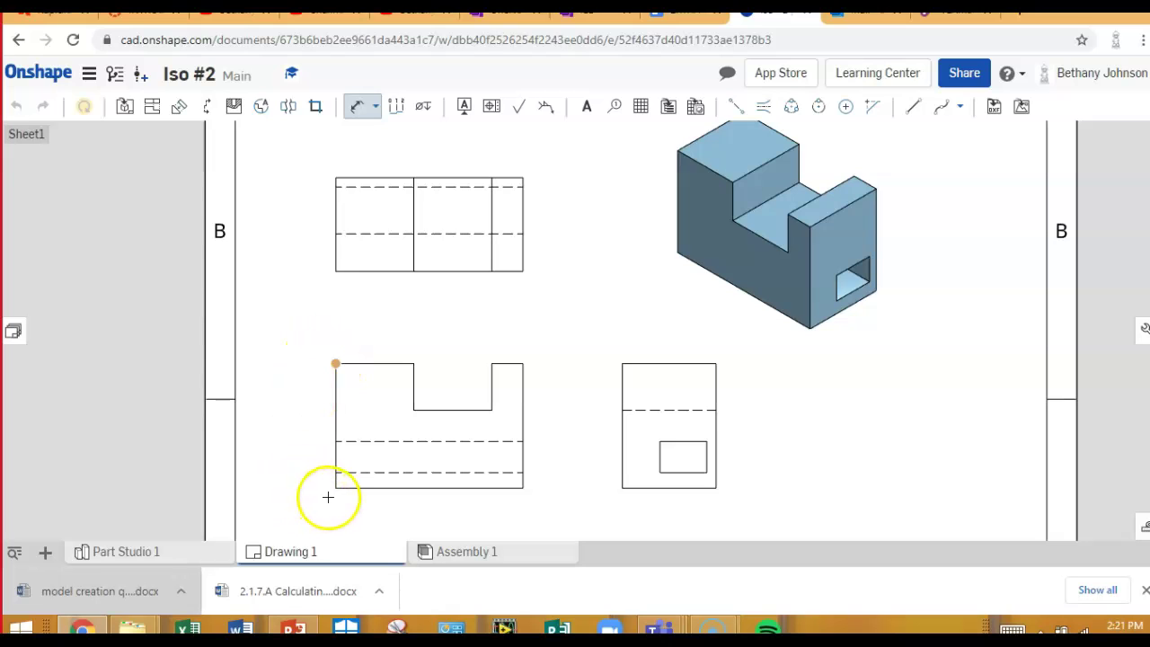
pyautogui.click(334, 488)
pyautogui.click(289, 424)
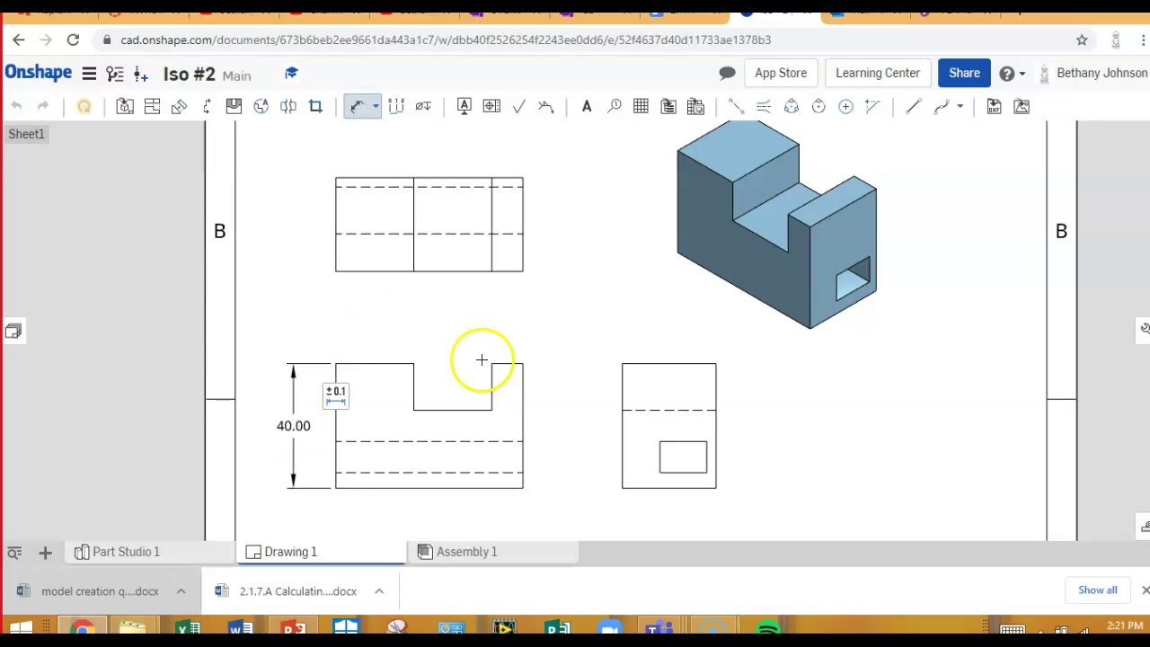
# Step: Open and dismiss the 40.00 dimension's tolerance options, keeping the default formatting
pyautogui.click(334, 392)
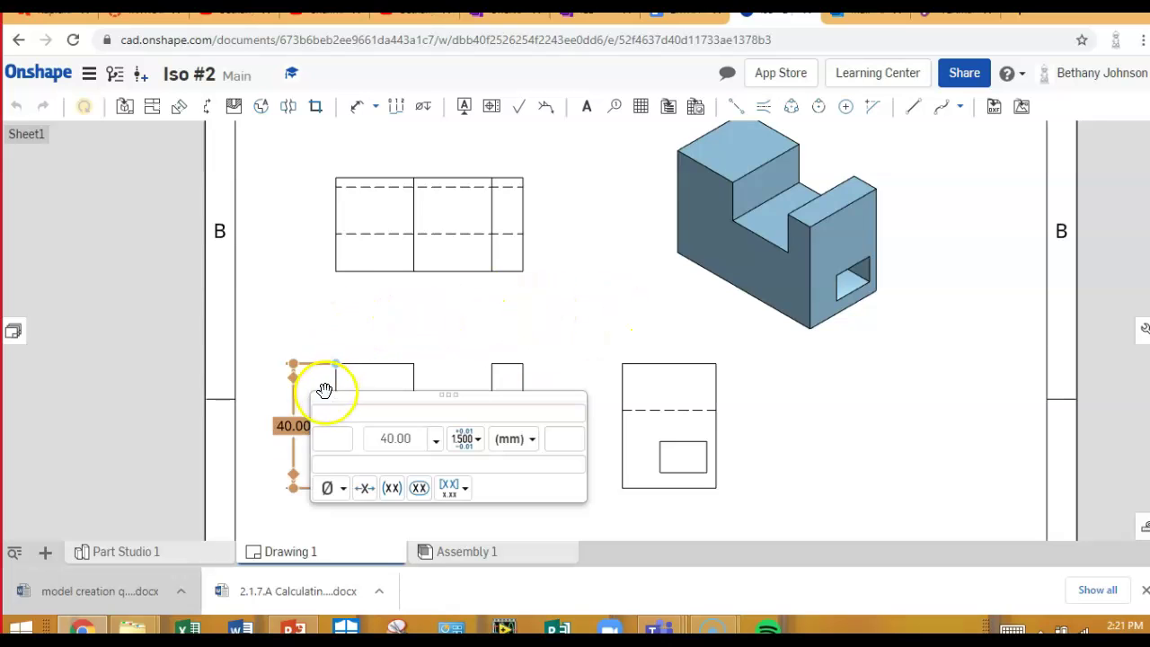
pyautogui.click(329, 274)
pyautogui.click(343, 393)
pyautogui.click(343, 393)
pyautogui.click(335, 392)
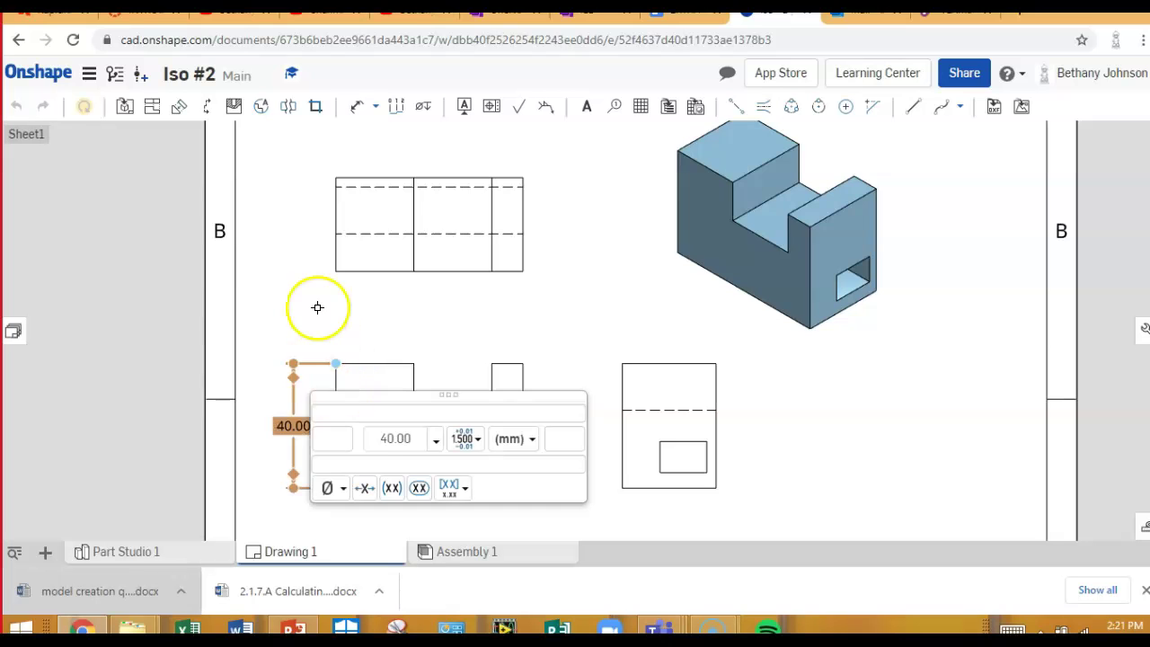
pyautogui.click(317, 307)
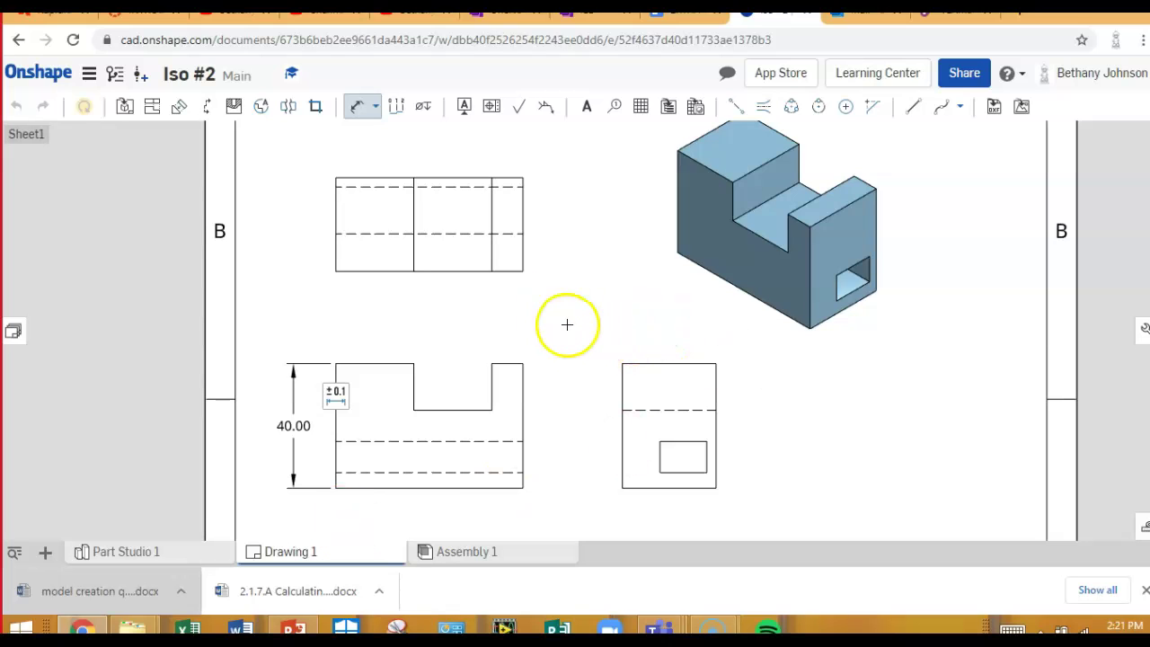
pyautogui.click(347, 386)
pyautogui.click(278, 288)
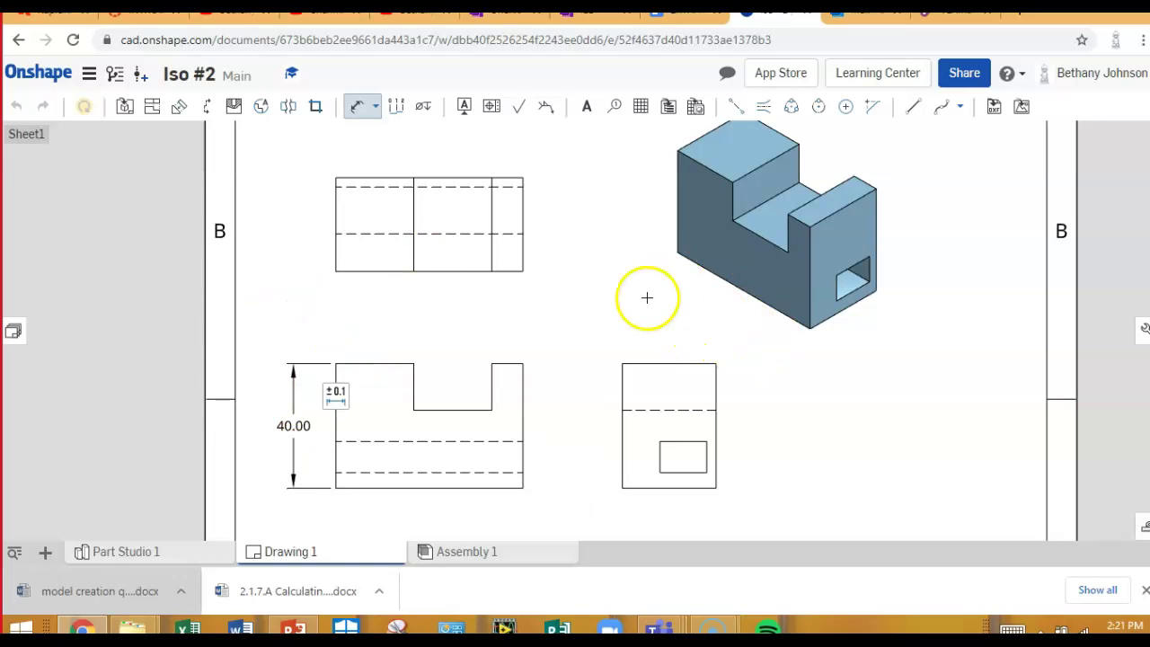
# Step: Measure 5.00 from the right-side view's bottom edge to the hole's bottom edge, text below the view
pyautogui.click(356, 106)
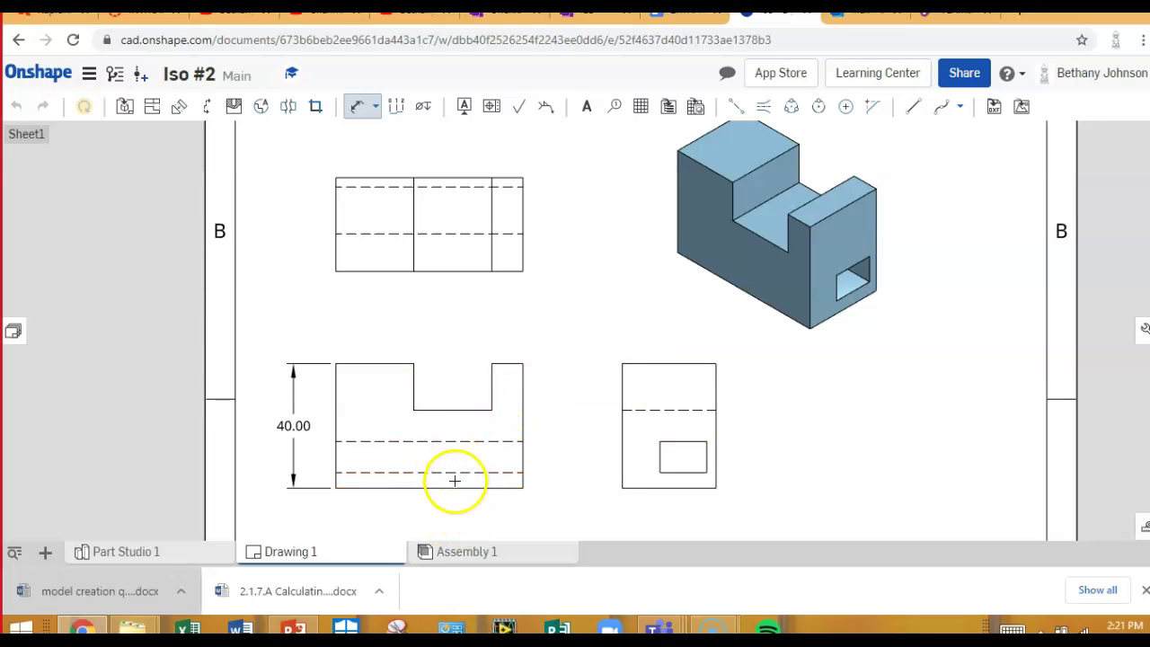
pyautogui.click(693, 488)
pyautogui.moveTo(686, 470); pyautogui.dragTo(780, 482)
pyautogui.click(780, 483)
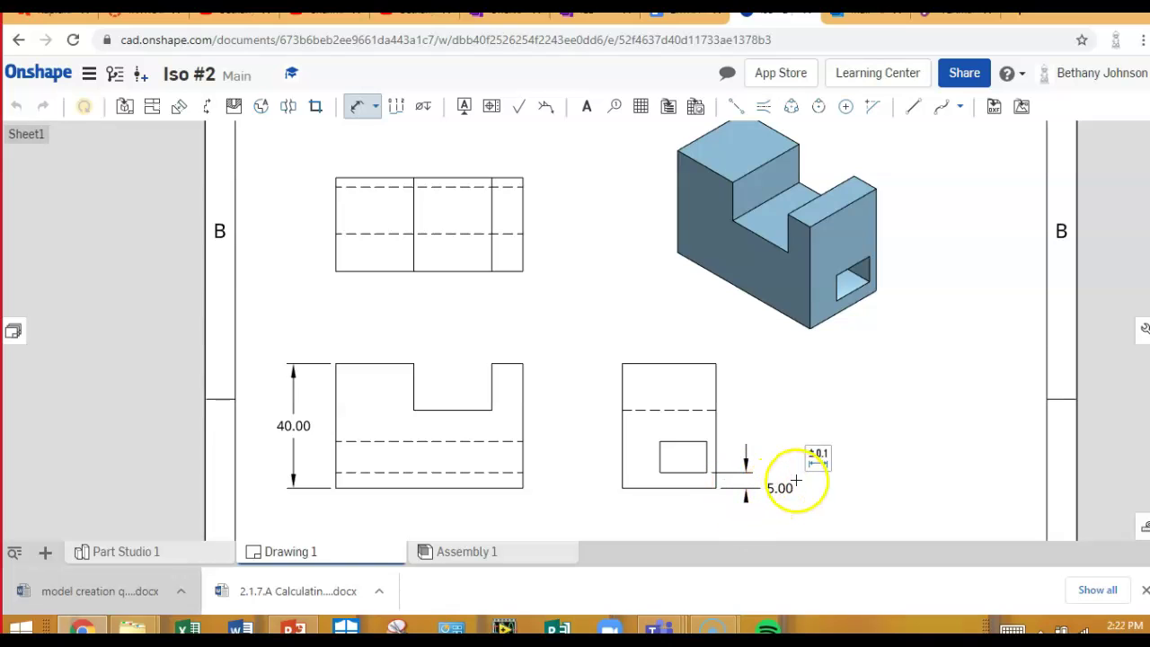
pyautogui.click(818, 460)
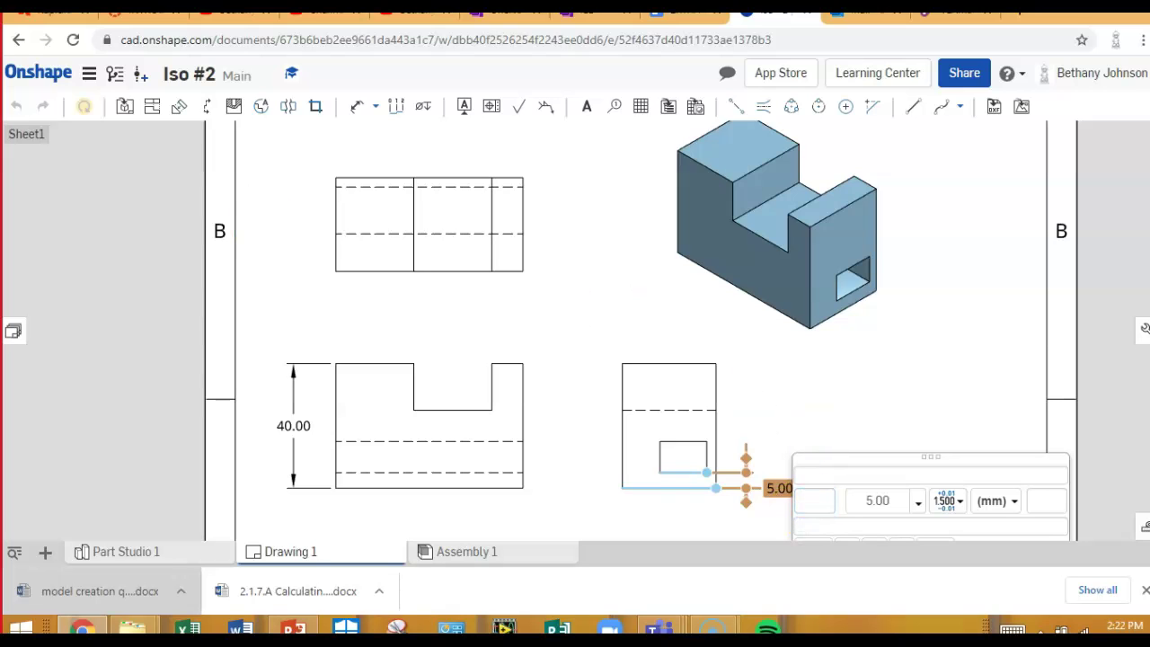
pyautogui.press('Escape')
pyautogui.press('Escape')
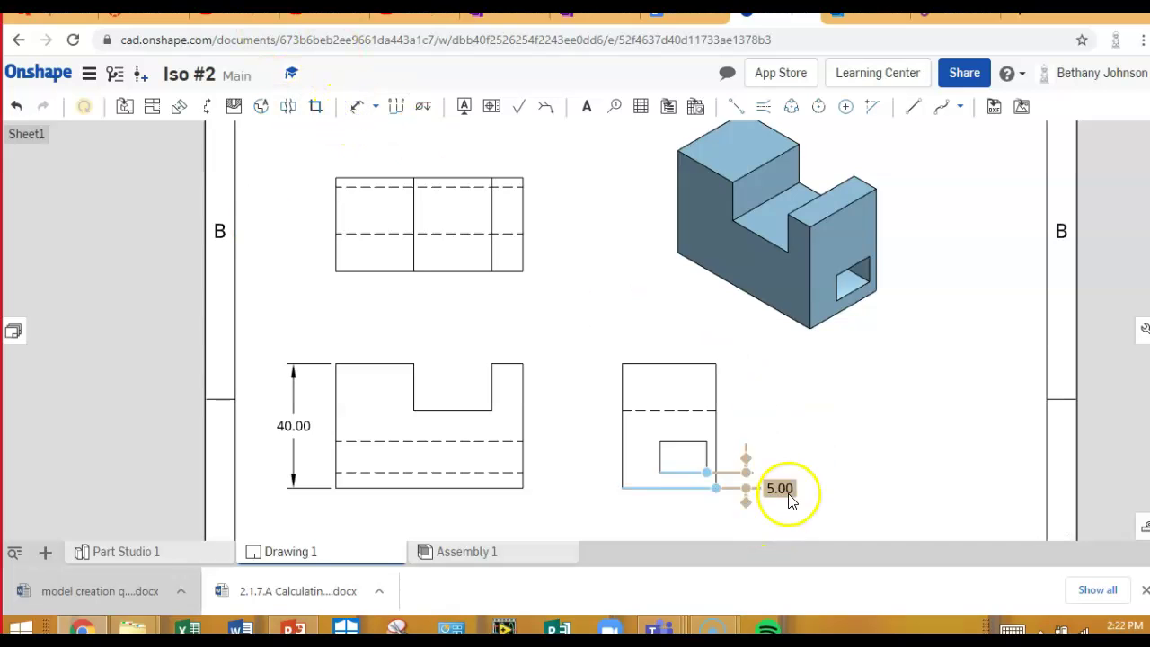
pyautogui.moveTo(784, 490); pyautogui.dragTo(710, 505)
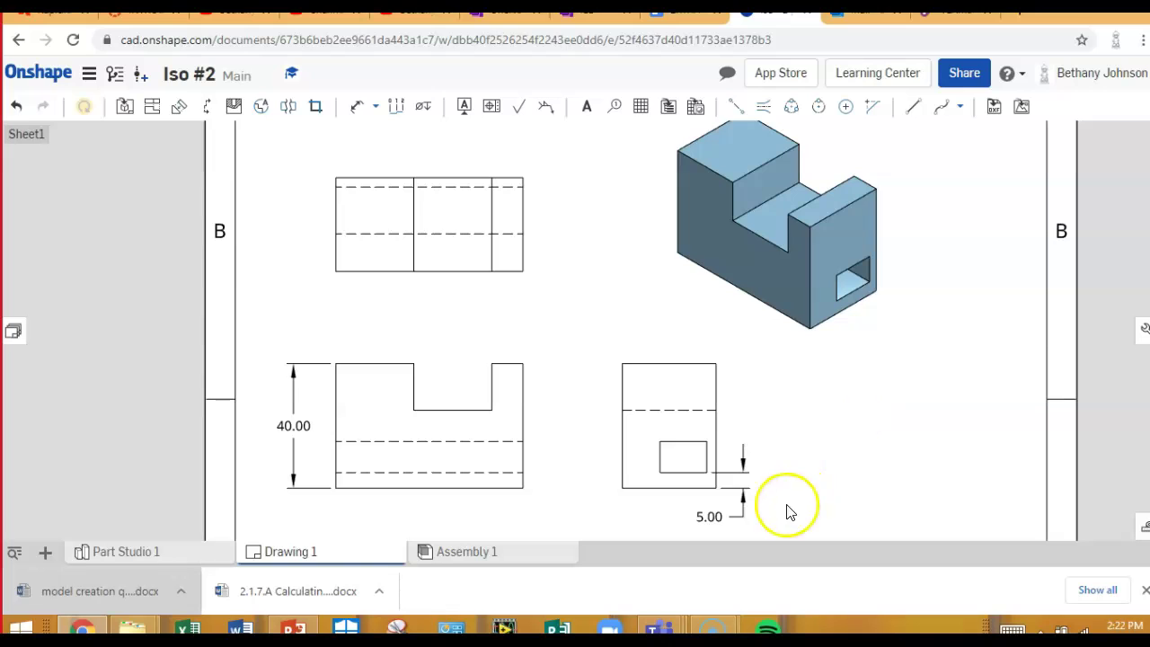
pyautogui.click(703, 482)
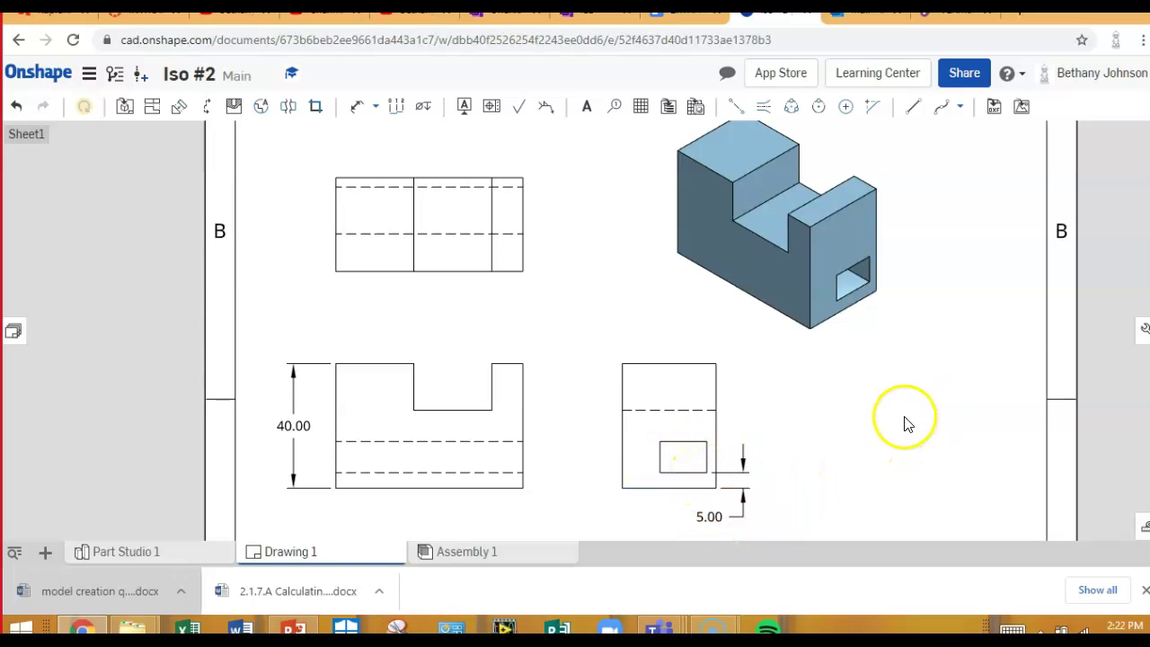
pyautogui.click(855, 369)
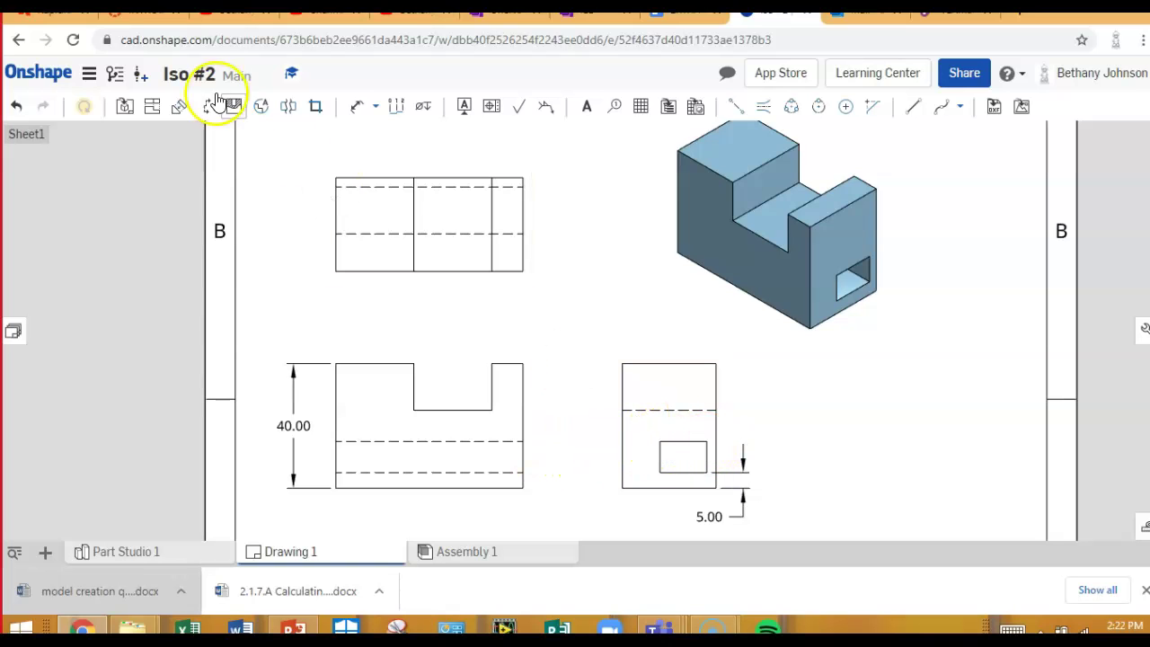
# Step: Dimension the hole's 10.00 height between its top and bottom corners, placed right of the side view
pyautogui.click(359, 107)
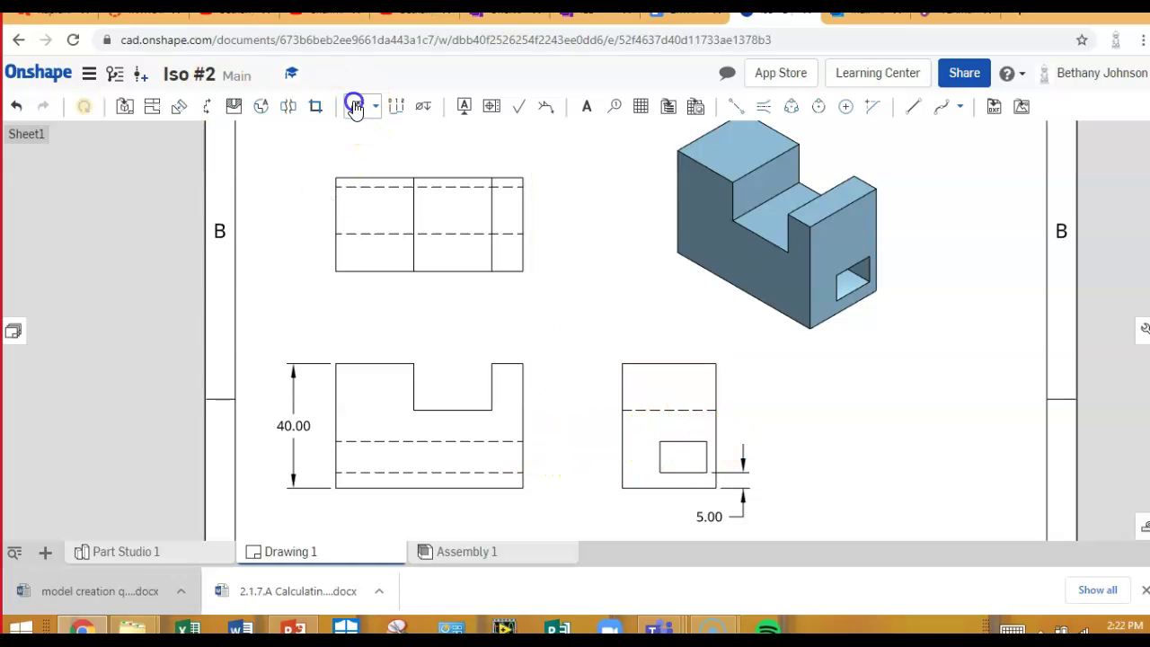
pyautogui.click(707, 440)
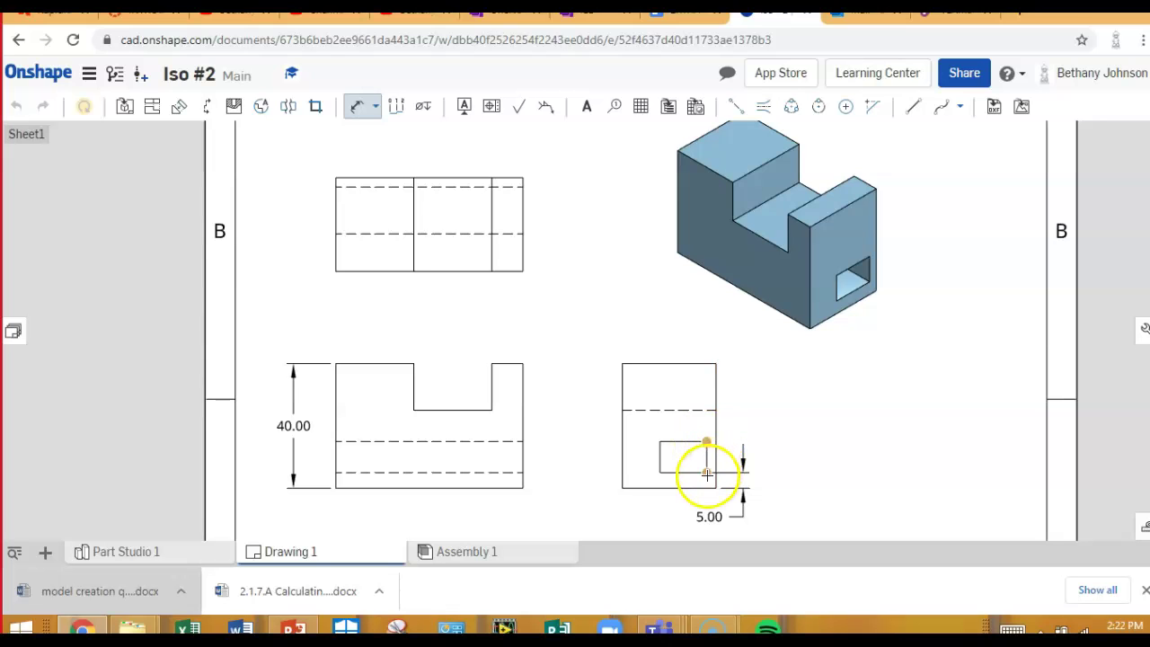
pyautogui.click(708, 472)
pyautogui.moveTo(739, 467)
pyautogui.mouseDown()
pyautogui.moveTo(735, 405)
pyautogui.moveTo(781, 413)
pyautogui.moveTo(755, 412)
pyautogui.moveTo(770, 413)
pyautogui.mouseUp()
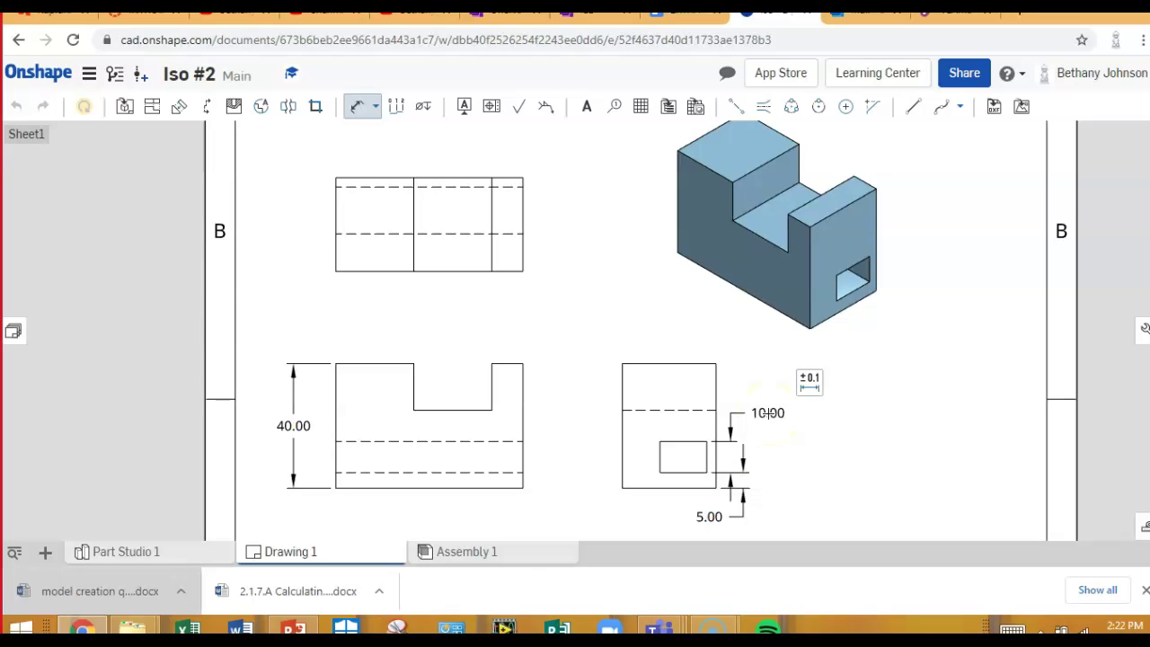
pyautogui.moveTo(780, 413); pyautogui.dragTo(780, 412)
pyautogui.click(800, 380)
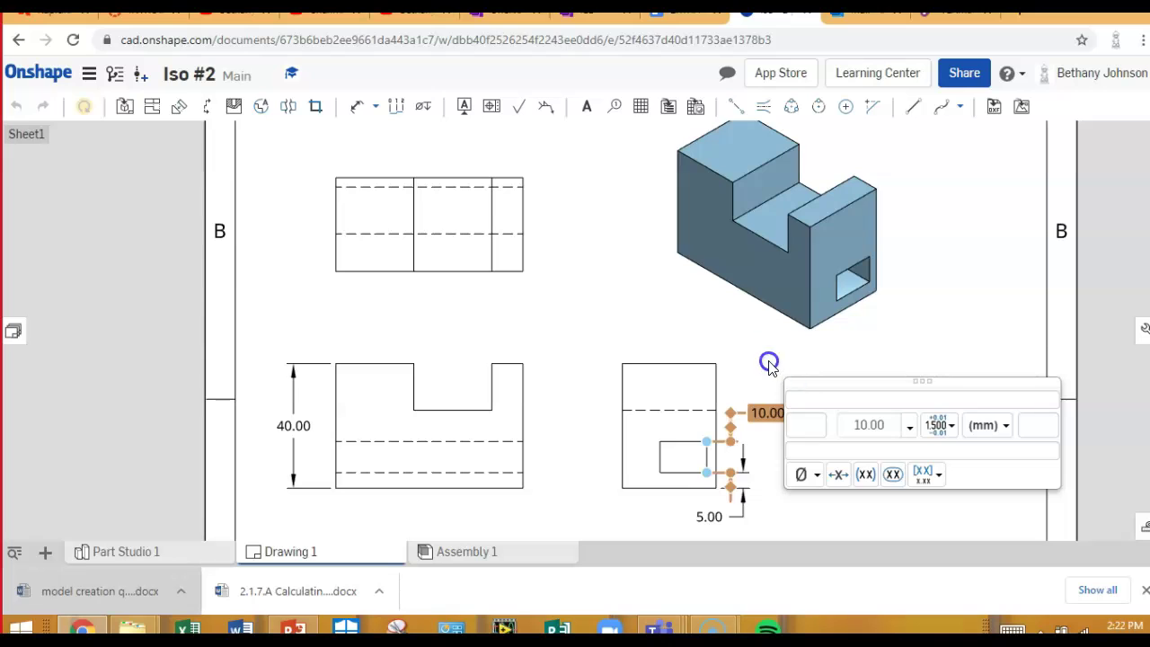
pyautogui.click(770, 363)
pyautogui.click(357, 106)
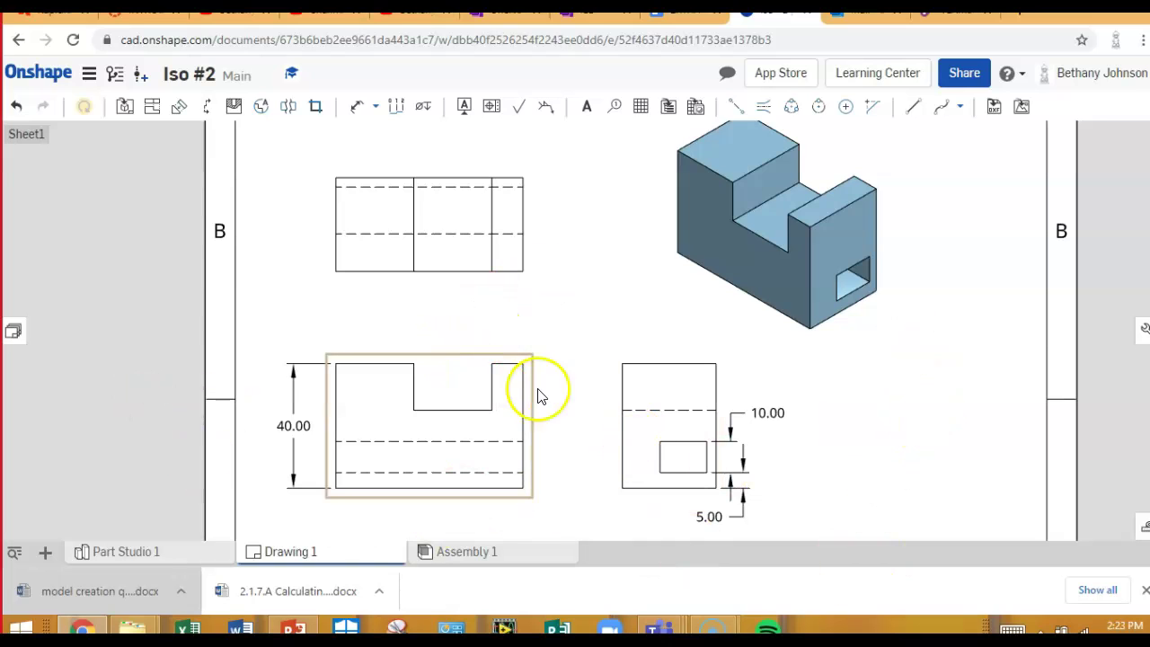
# Step: Measure the front view's notch depth as 15.00 and place the dimension inside the notch
pyautogui.click(356, 108)
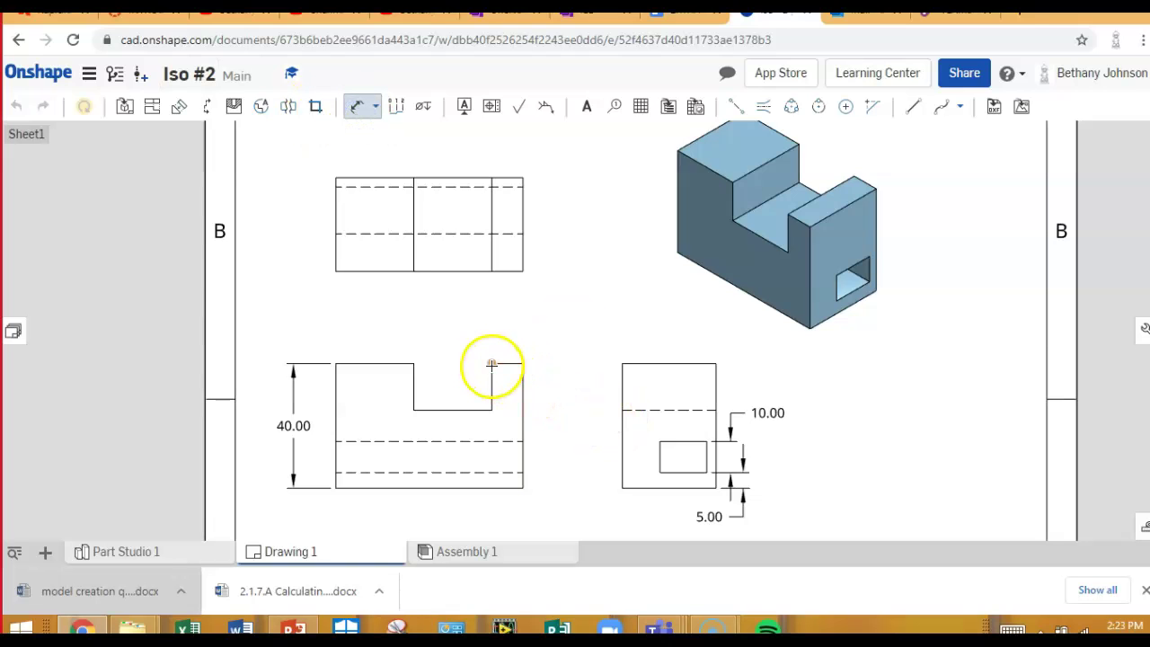
pyautogui.click(490, 394)
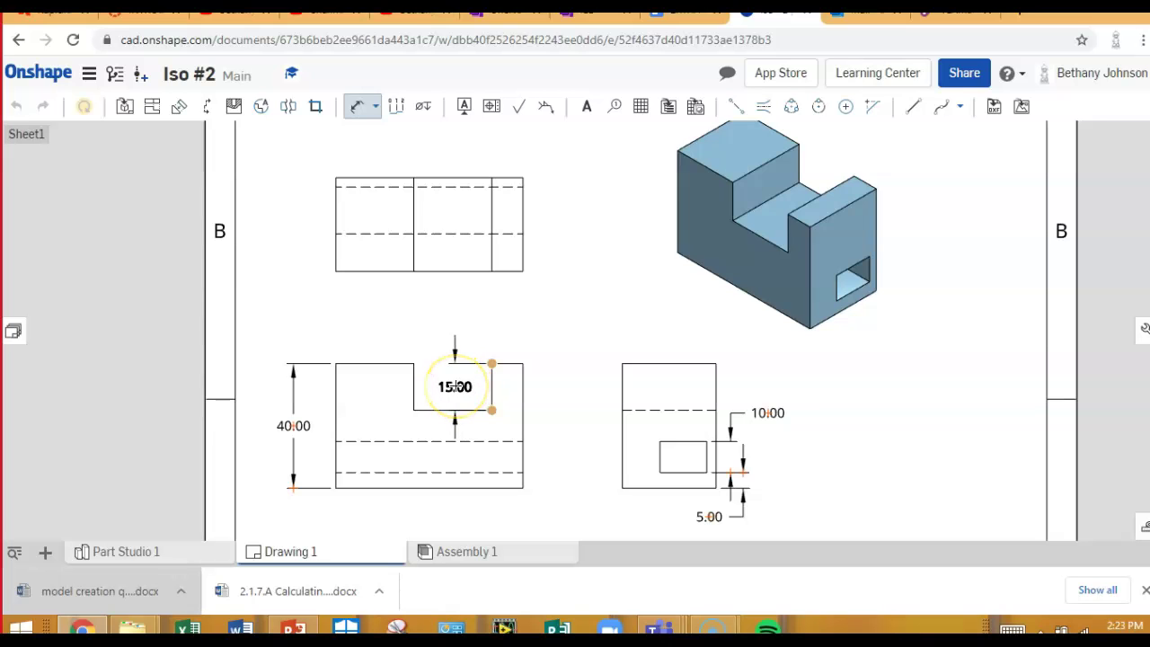
pyautogui.click(539, 490)
pyautogui.click(455, 420)
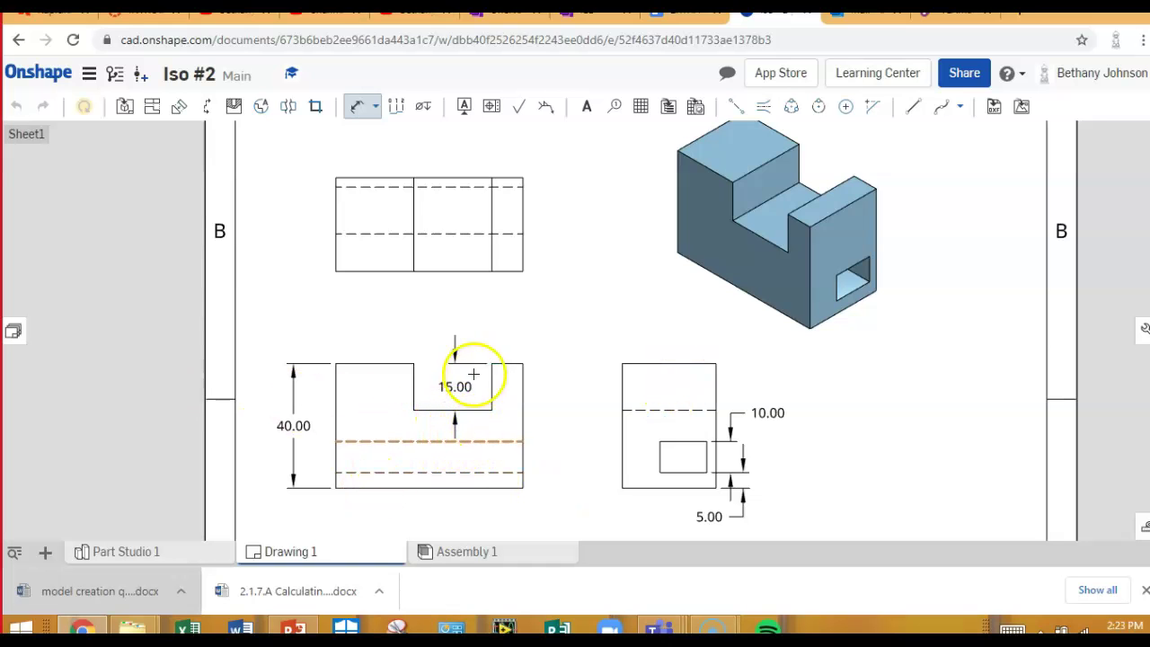
pyautogui.click(455, 389)
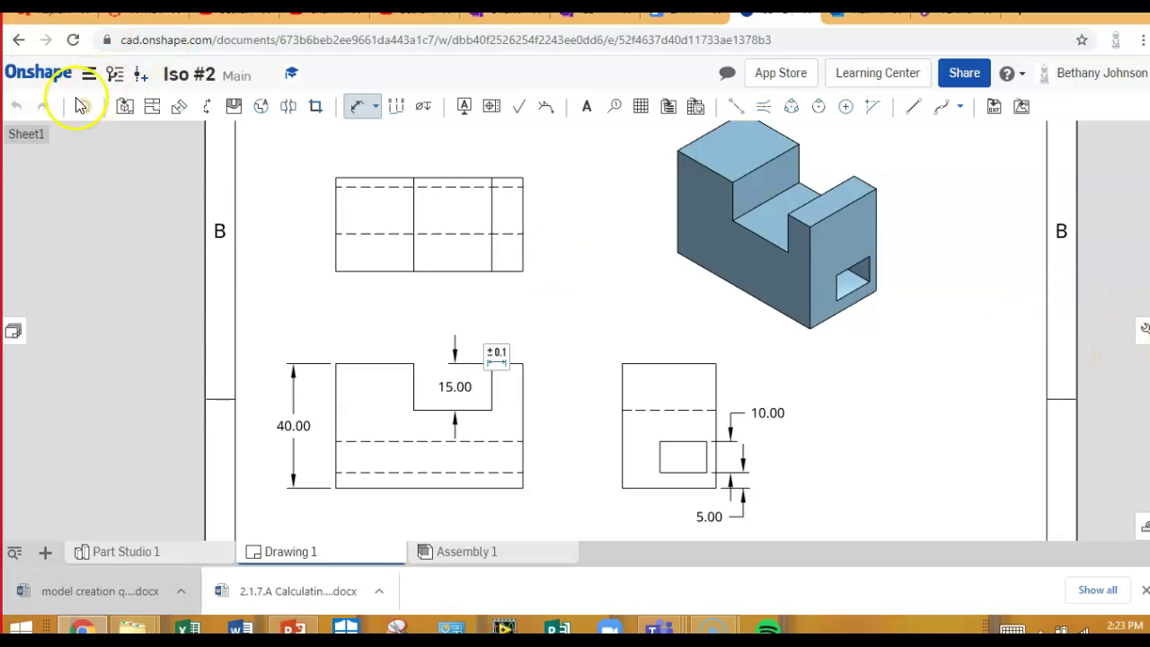
pyautogui.click(89, 72)
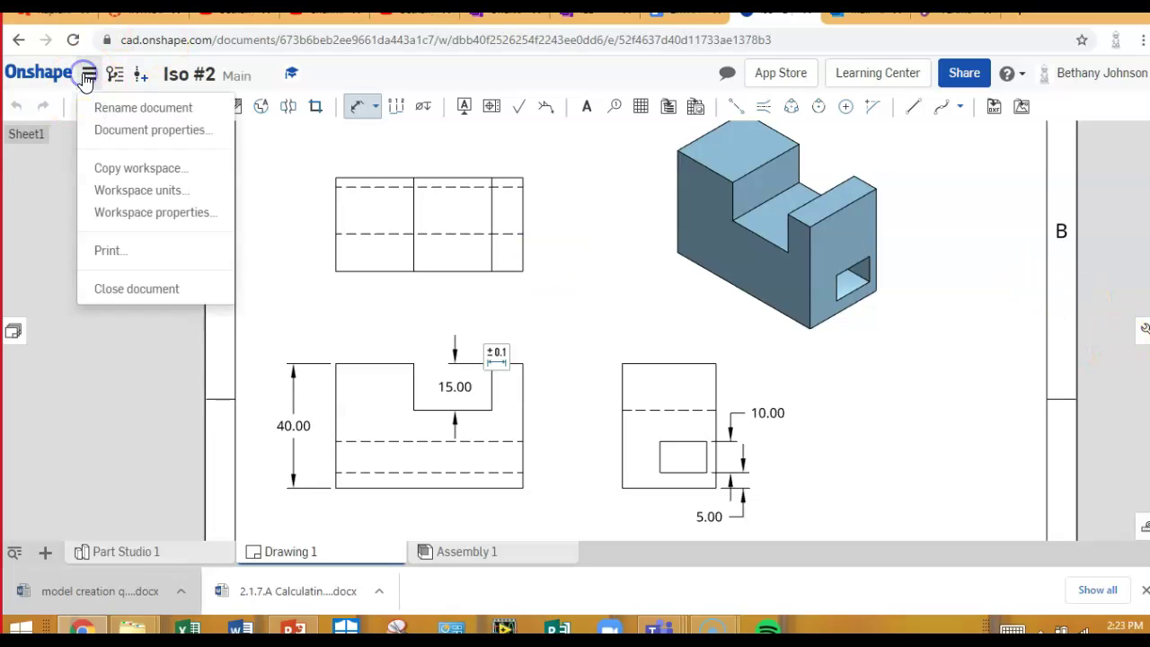
pyautogui.click(122, 191)
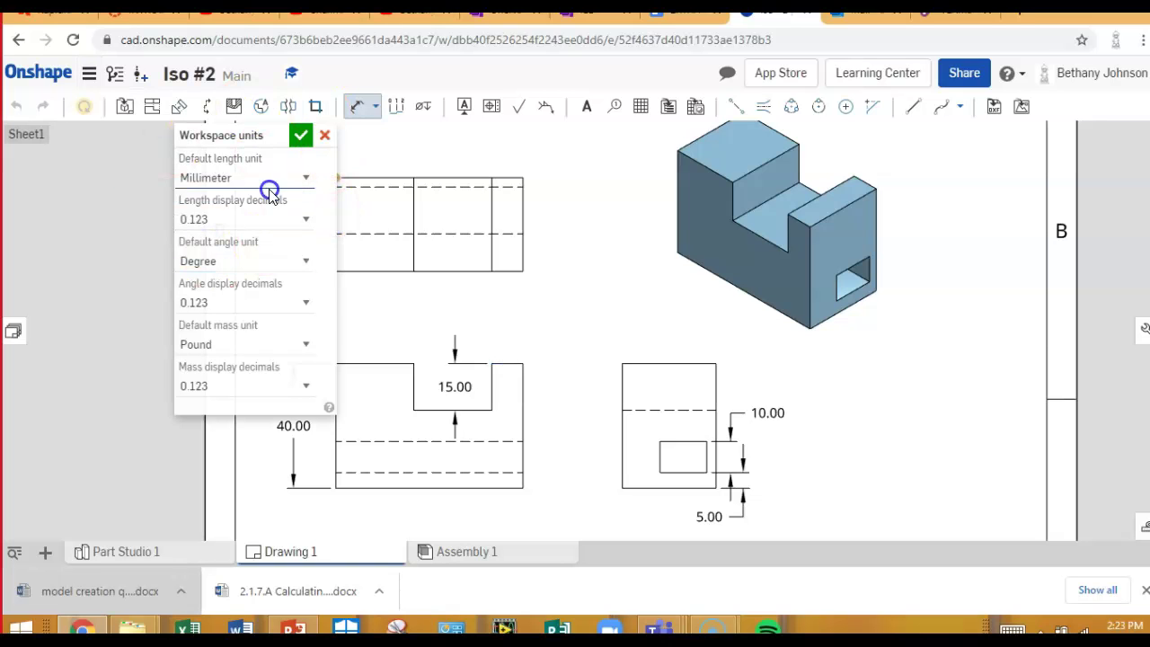
pyautogui.click(36, 596)
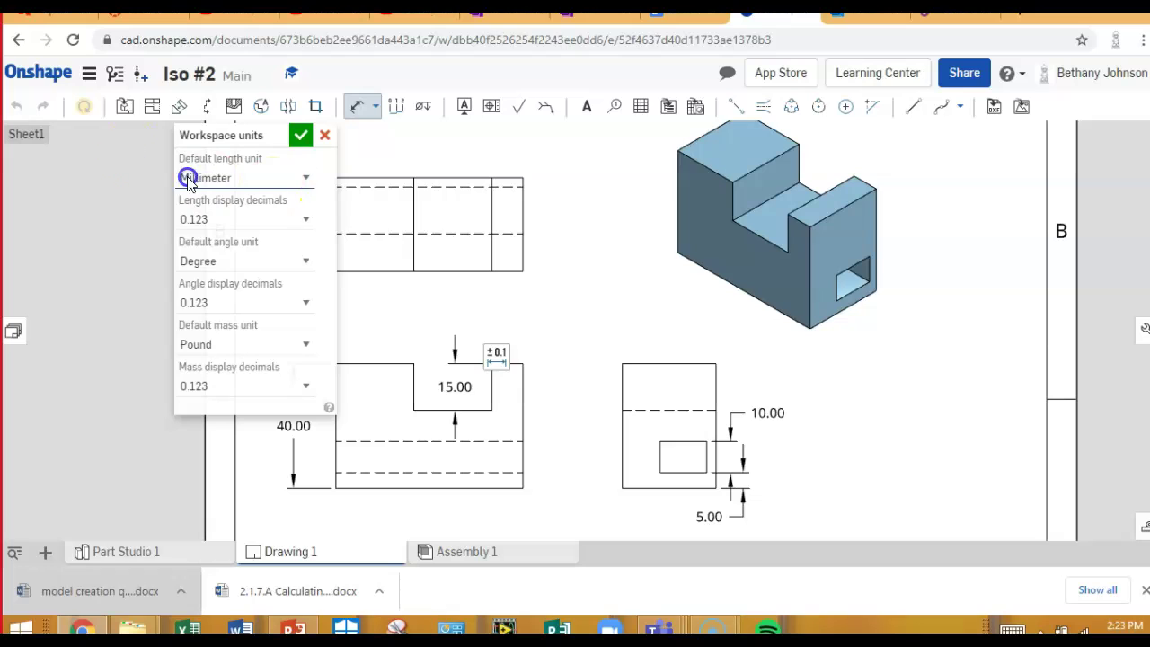
pyautogui.click(215, 130)
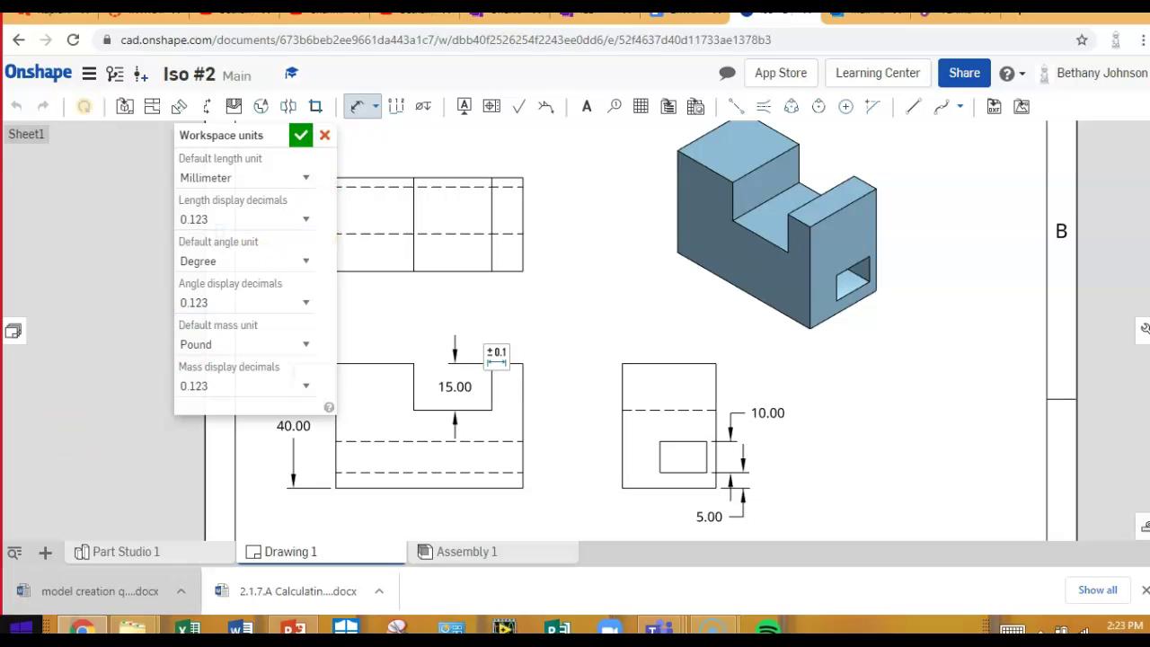
pyautogui.click(494, 353)
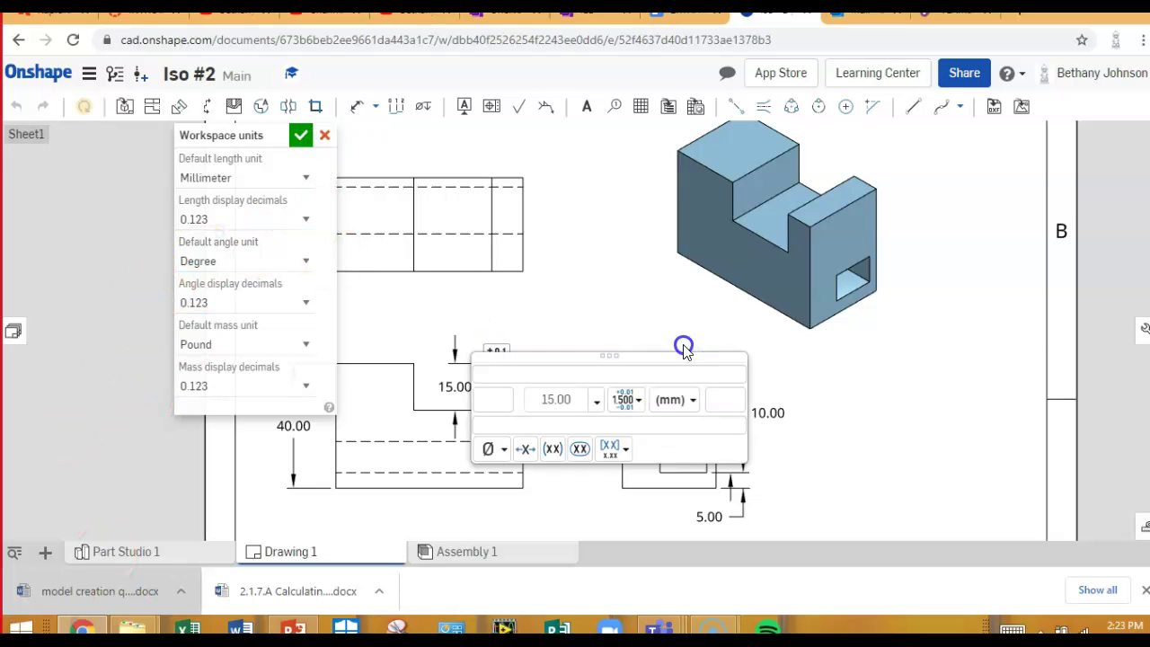
pyautogui.click(302, 136)
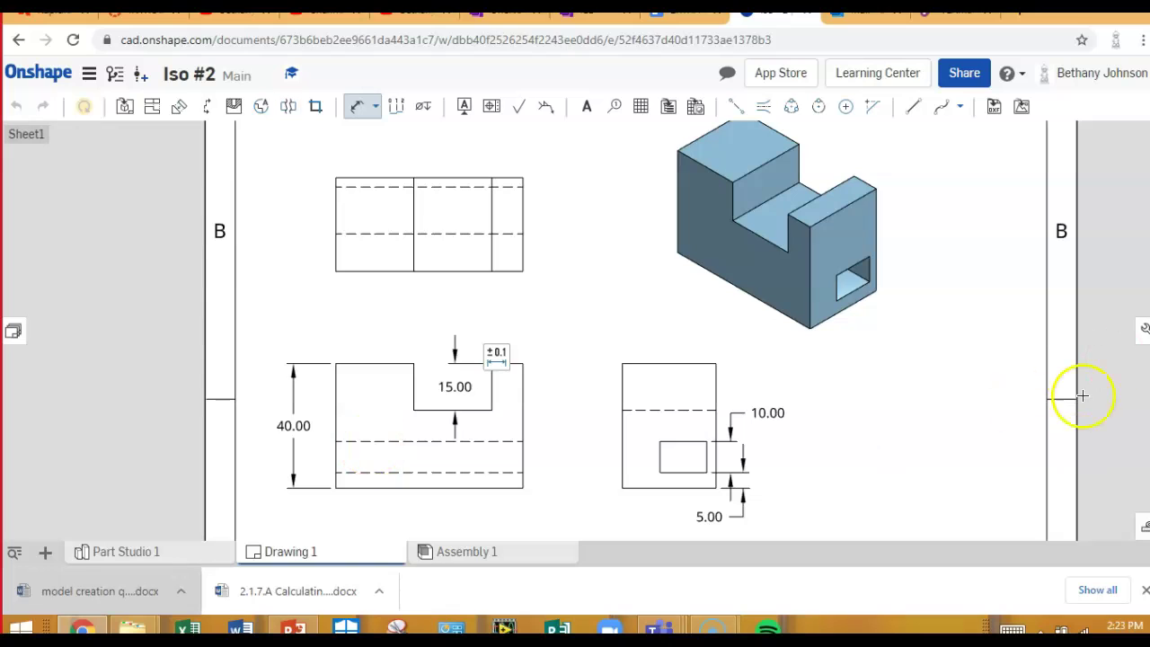
# Step: Verify Drawing properties show Millimeters units and 0.12 precision, then close the panel
pyautogui.click(1144, 331)
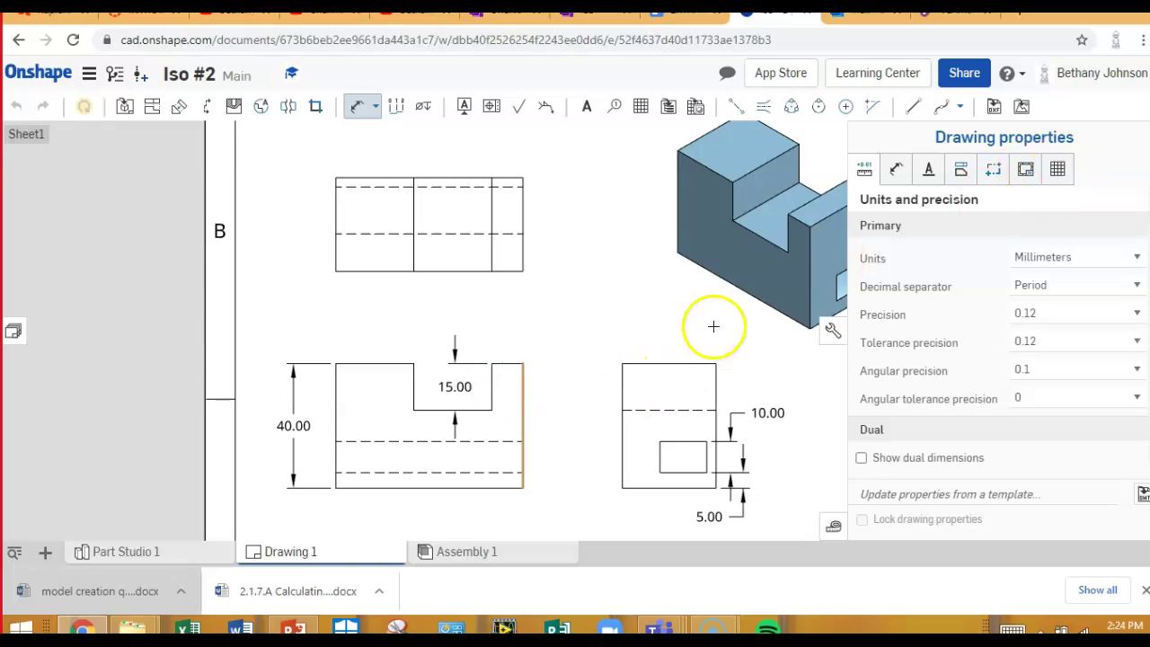
pyautogui.click(835, 338)
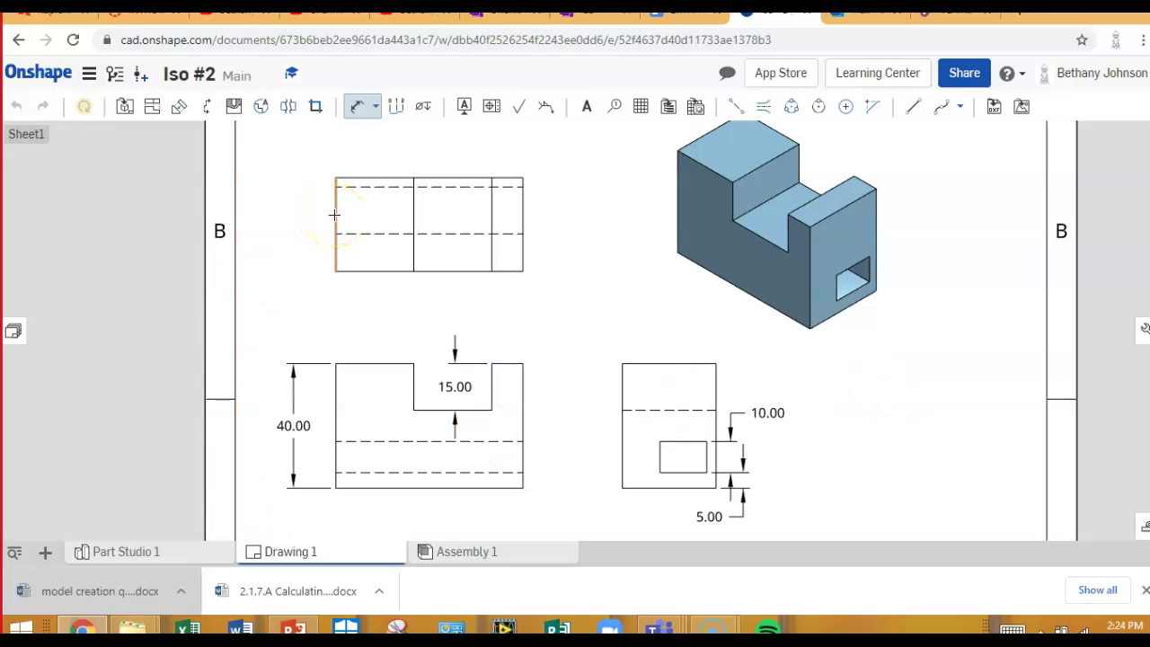
# Step: Measure between the front view's bottom-left and bottom-right corners and place 60.00 beneath it
pyautogui.moveTo(333, 214); pyautogui.dragTo(413, 218)
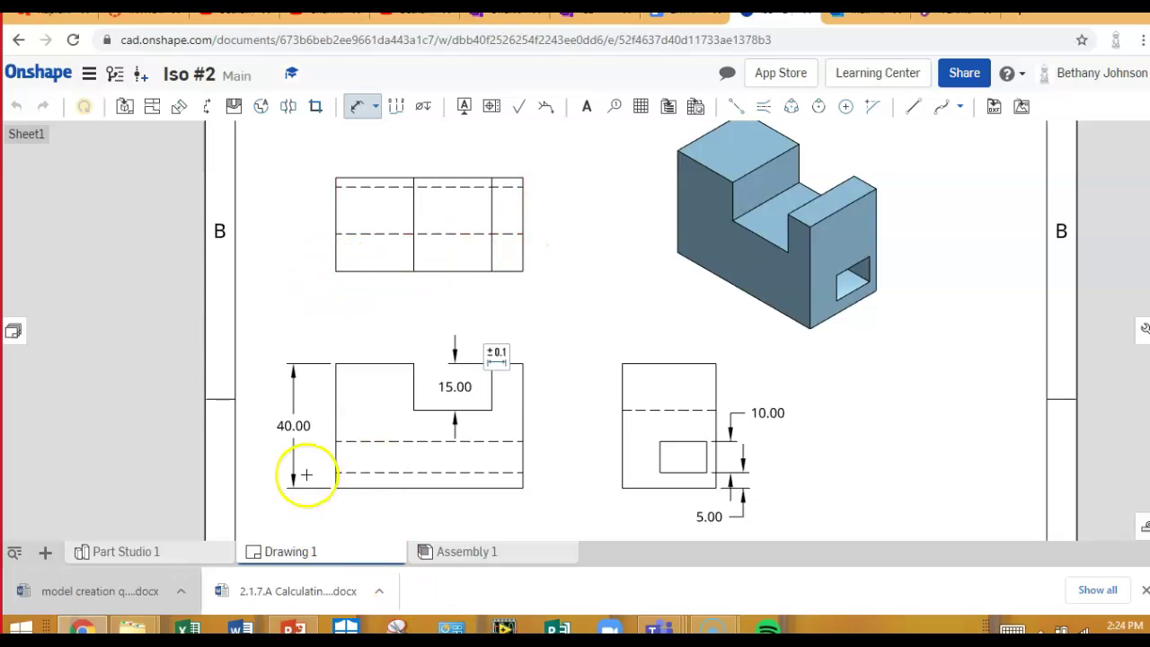
pyautogui.click(337, 489)
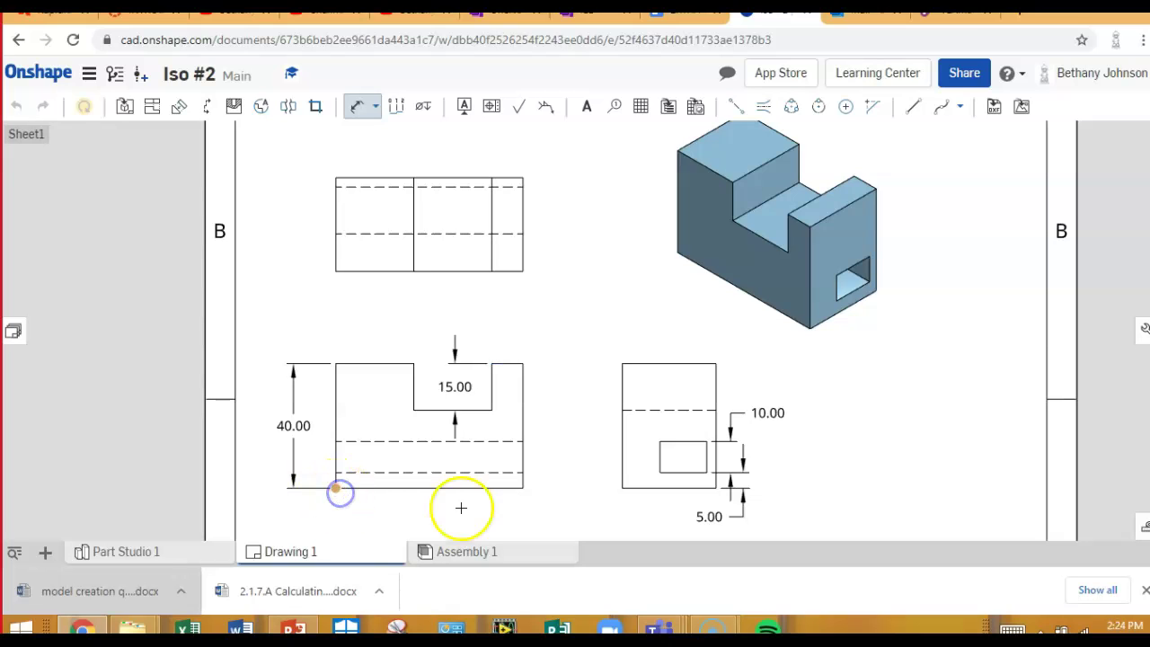
pyautogui.click(524, 487)
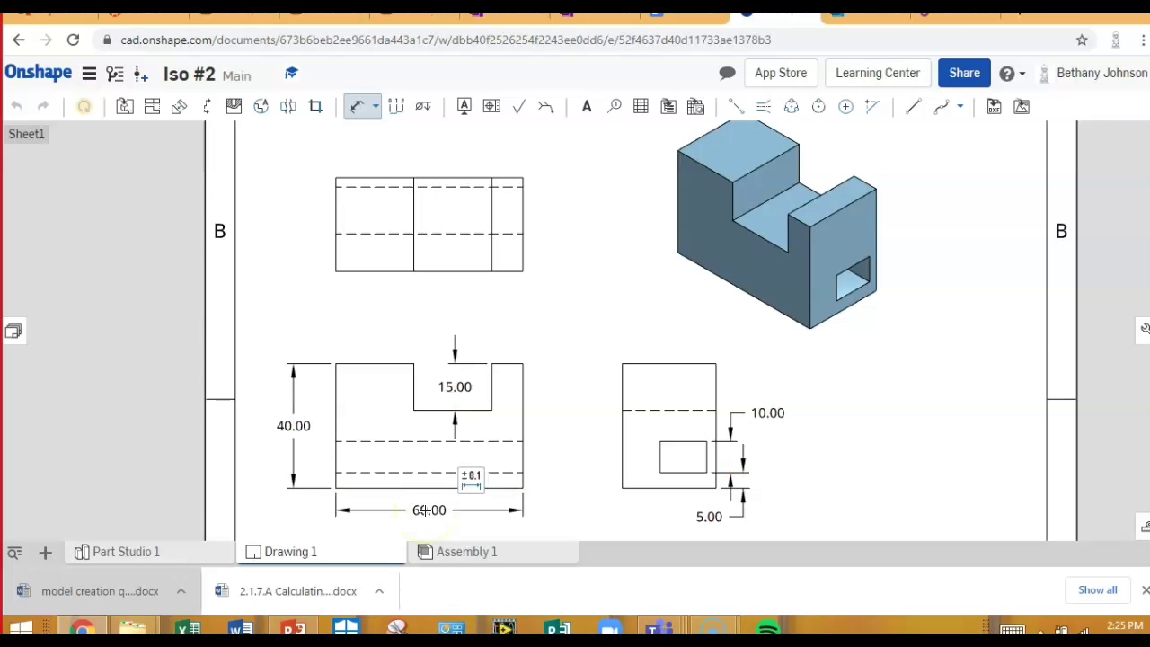
pyautogui.click(428, 510)
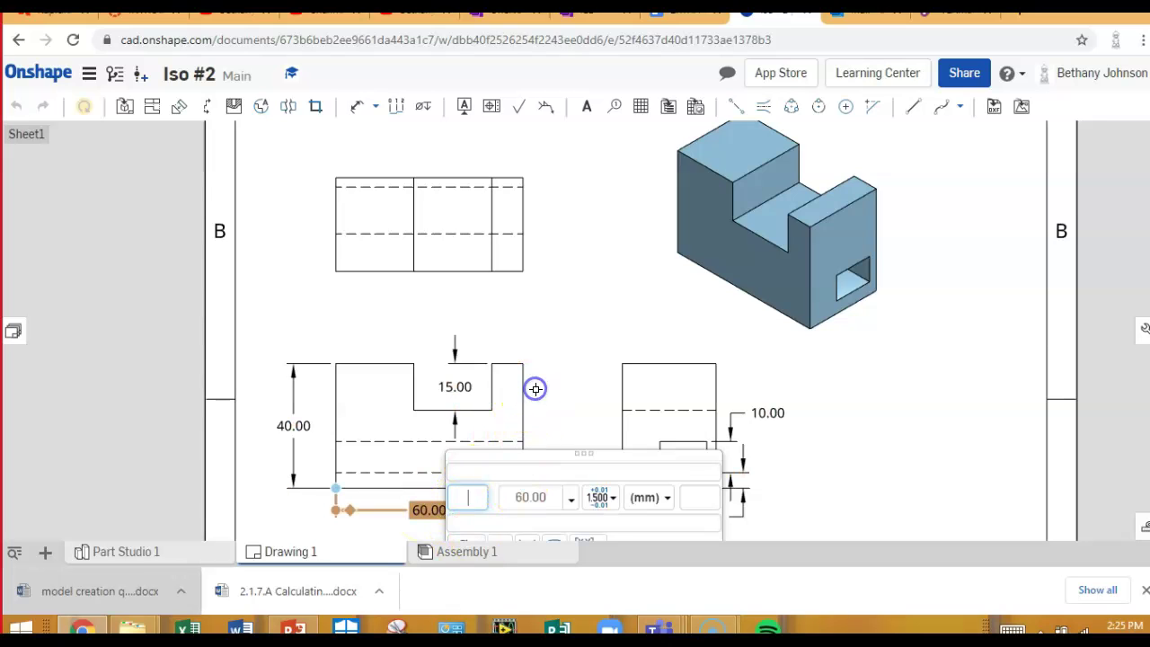
pyautogui.click(583, 424)
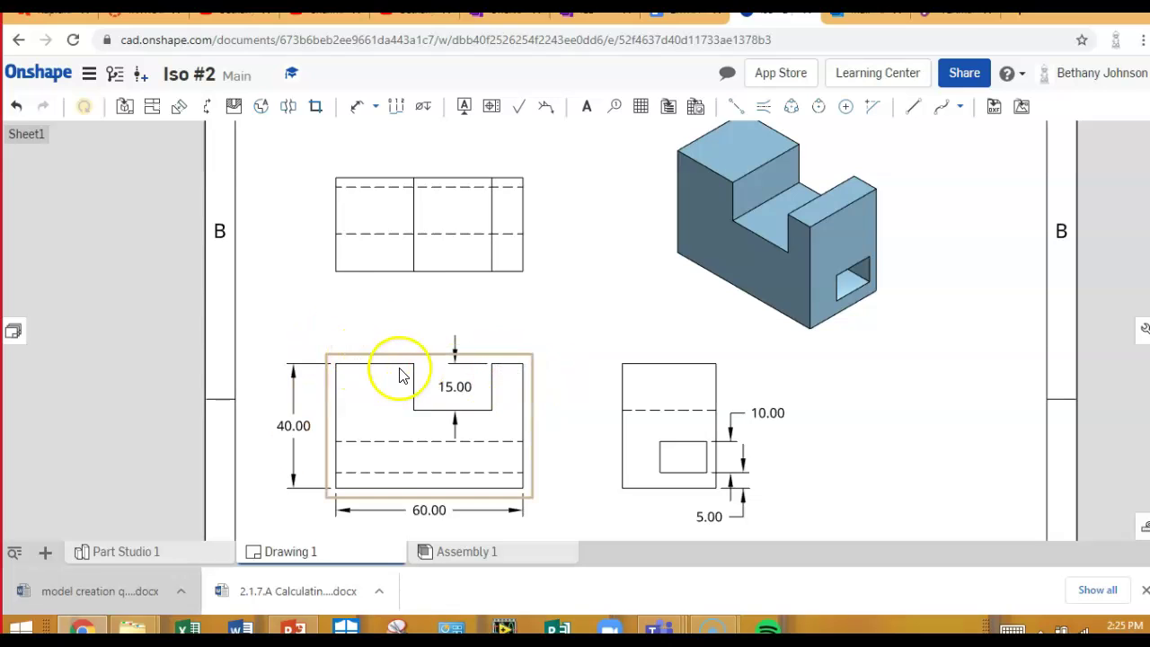
# Step: Place the 25.00 dimension from the front view's top-left corner above the view
pyautogui.click(357, 108)
pyautogui.click(335, 364)
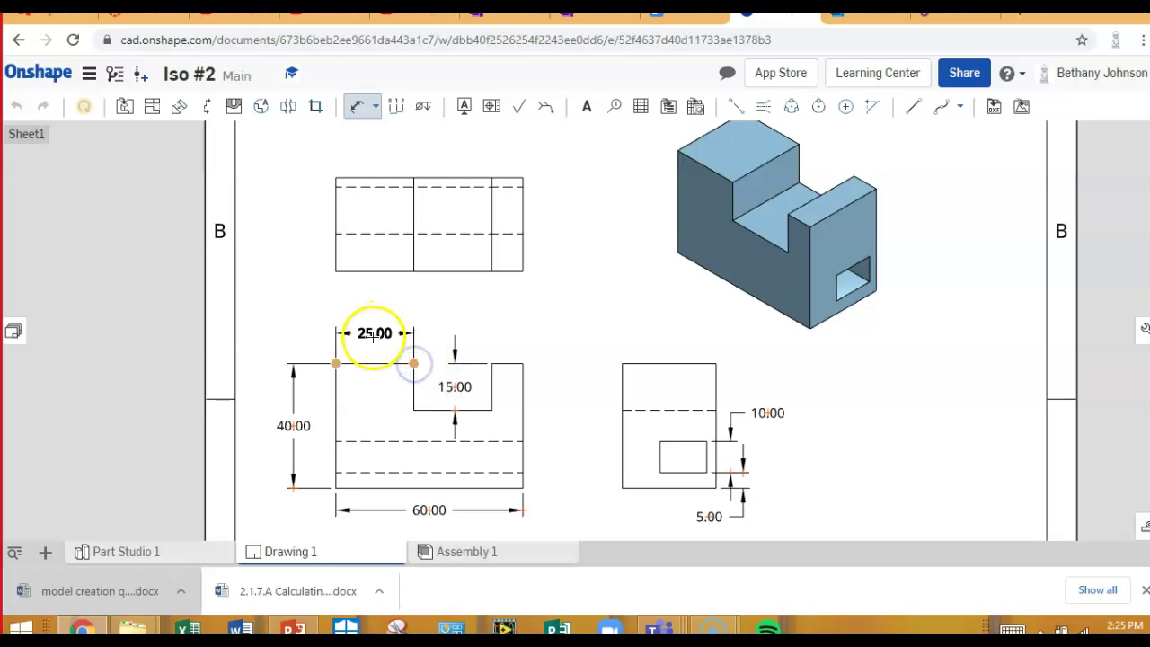
pyautogui.click(374, 334)
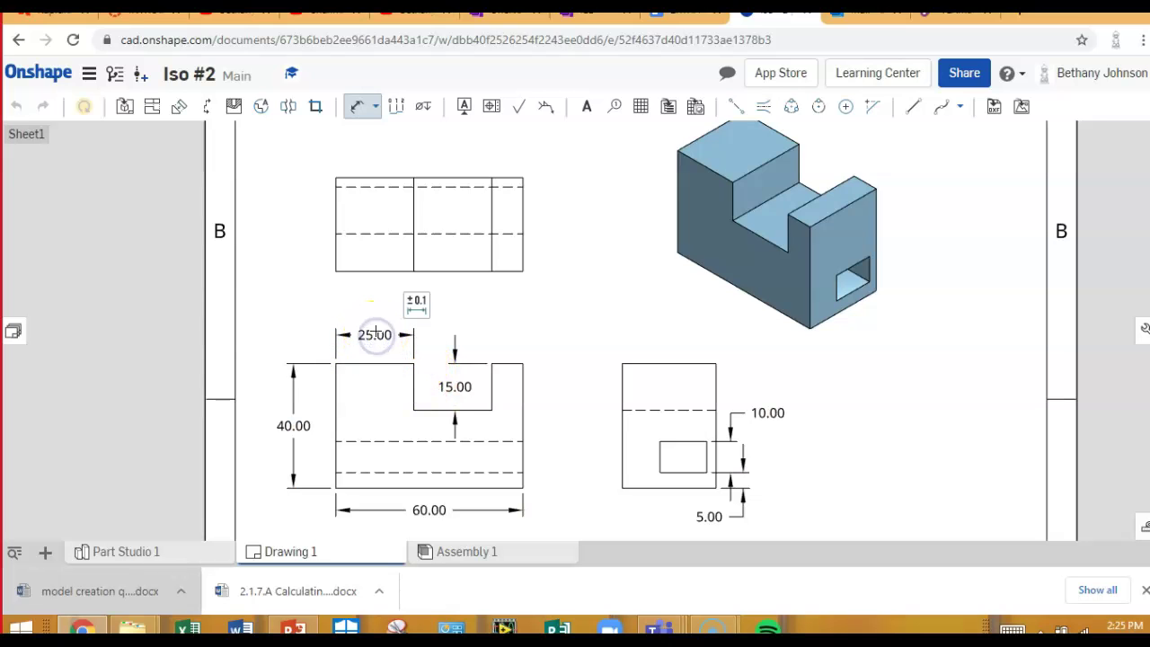
pyautogui.click(303, 335)
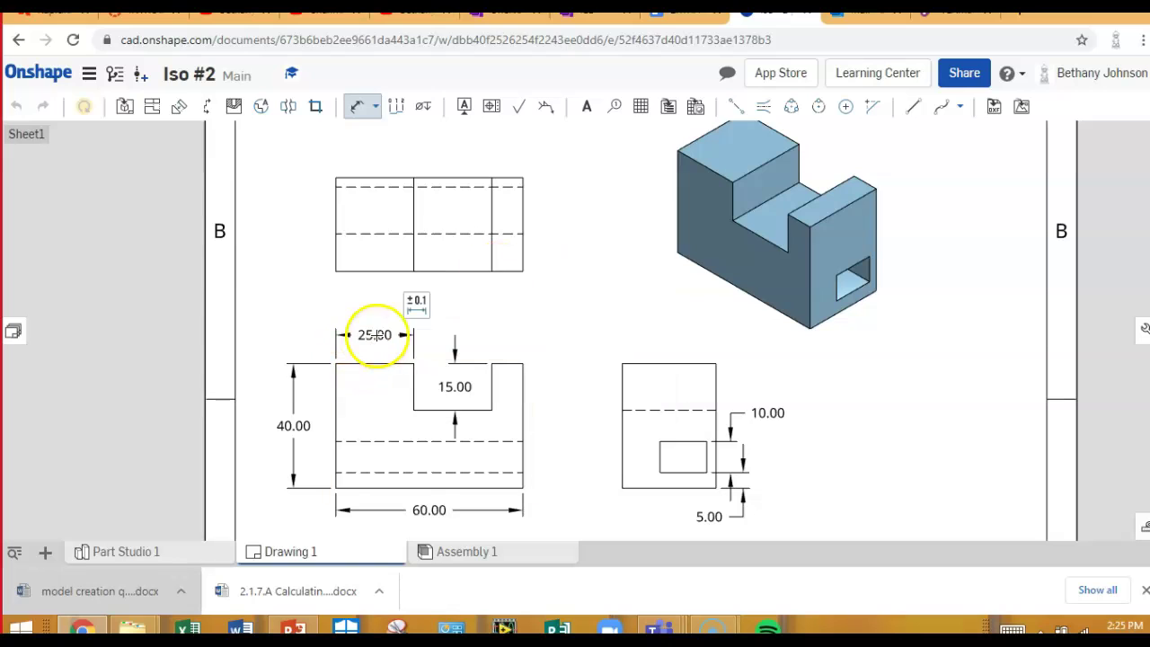
pyautogui.click(376, 339)
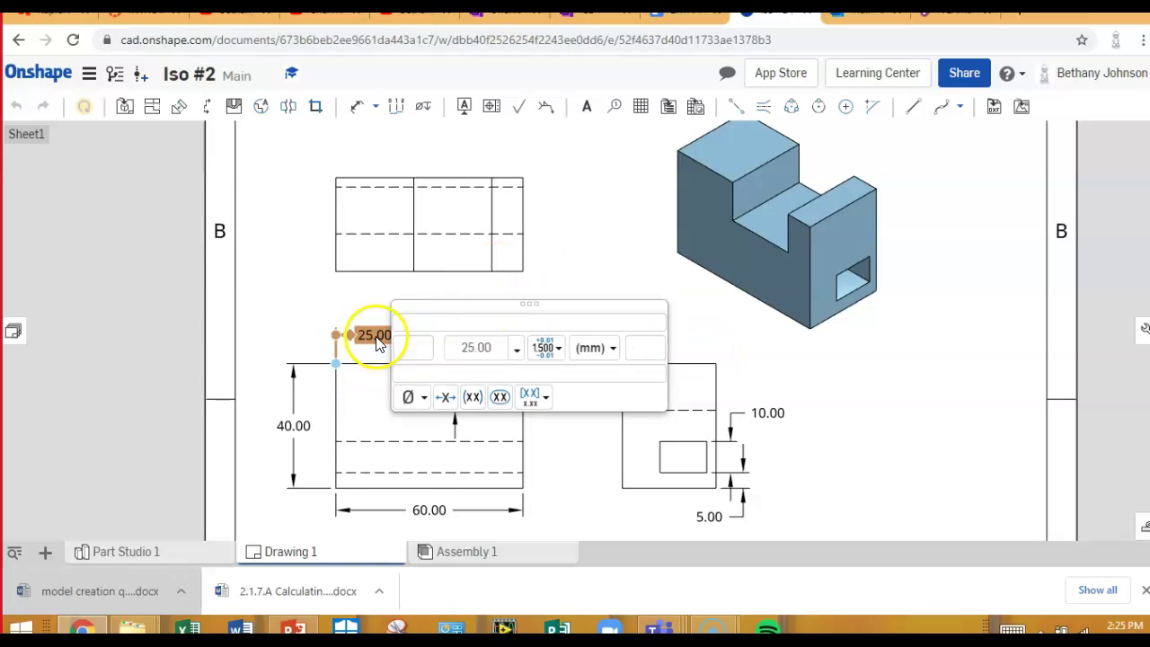
pyautogui.press('Escape')
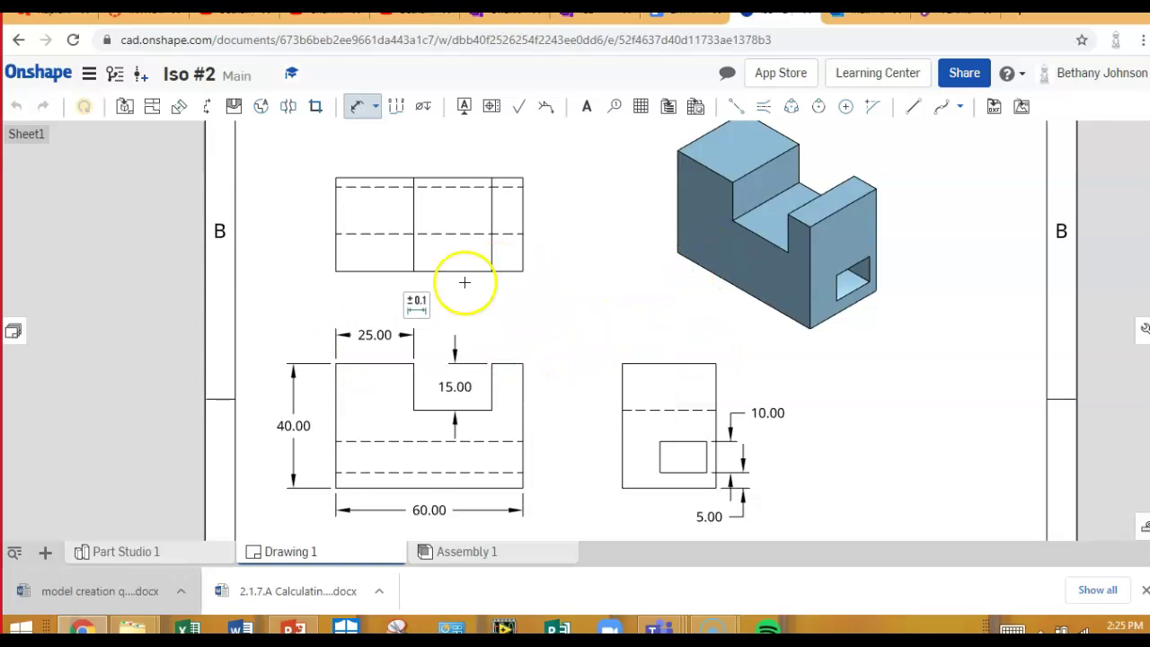
# Step: Add the 10.00 dimension from the notch's top-right corner to the view's top-right corner
pyautogui.click(494, 363)
pyautogui.click(527, 363)
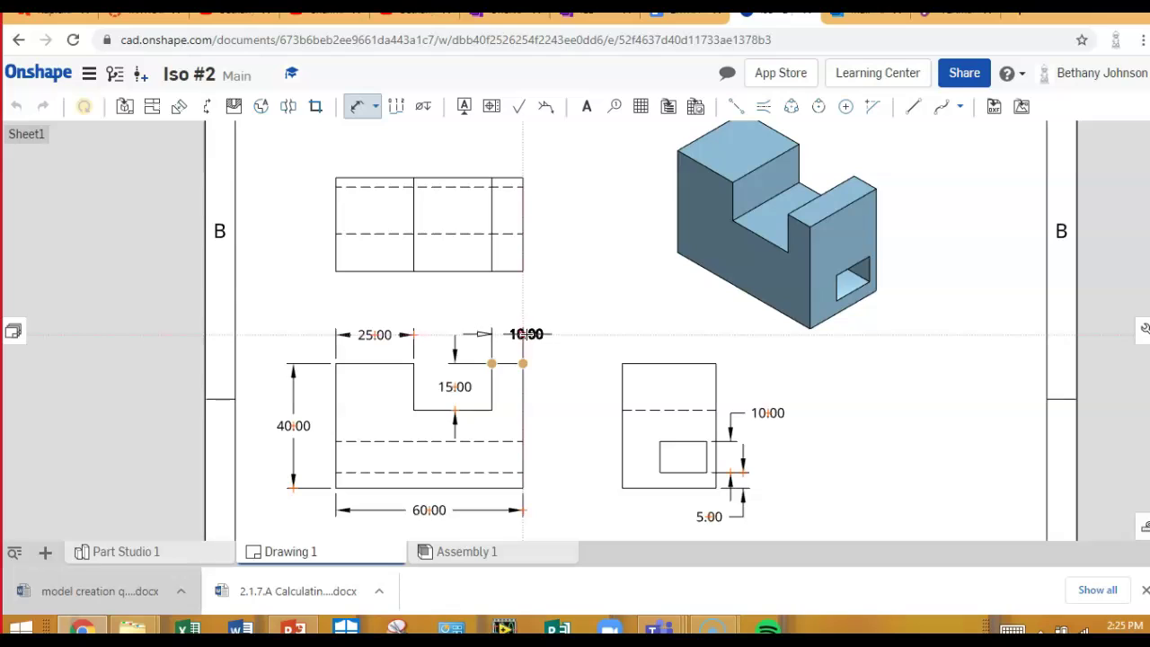
pyautogui.click(539, 336)
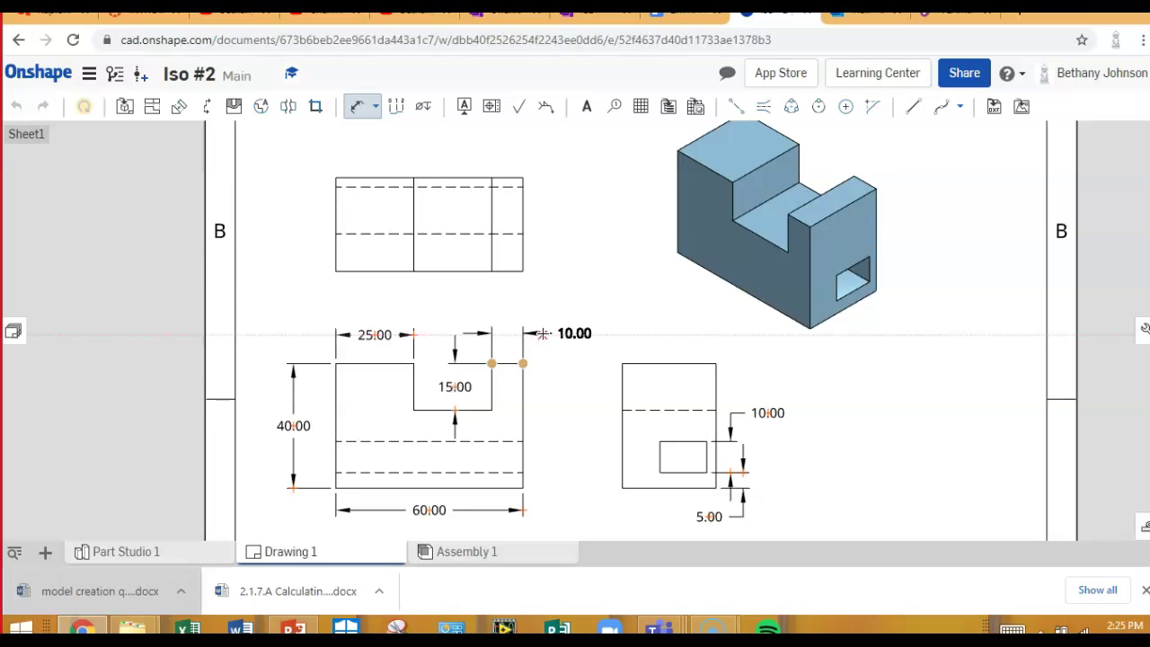
pyautogui.click(579, 330)
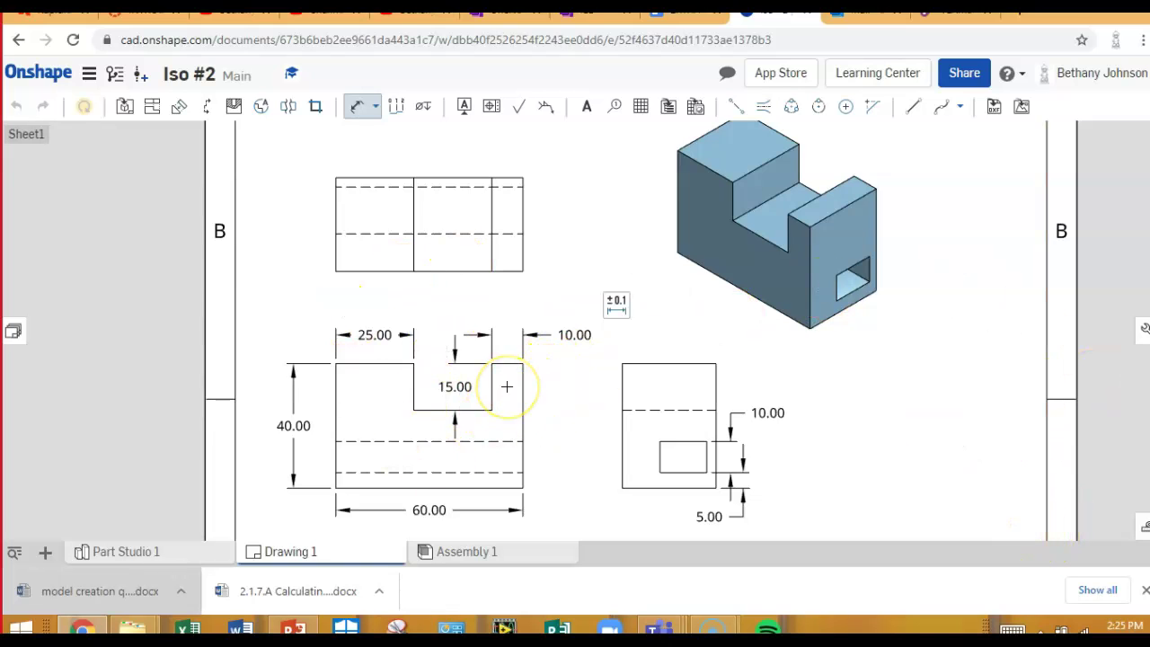
pyautogui.moveTo(481, 315)
pyautogui.mouseDown()
pyautogui.moveTo(475, 333)
pyautogui.moveTo(517, 349)
pyautogui.moveTo(506, 337)
pyautogui.moveTo(526, 339)
pyautogui.moveTo(539, 355)
pyautogui.mouseUp()
pyautogui.click(565, 393)
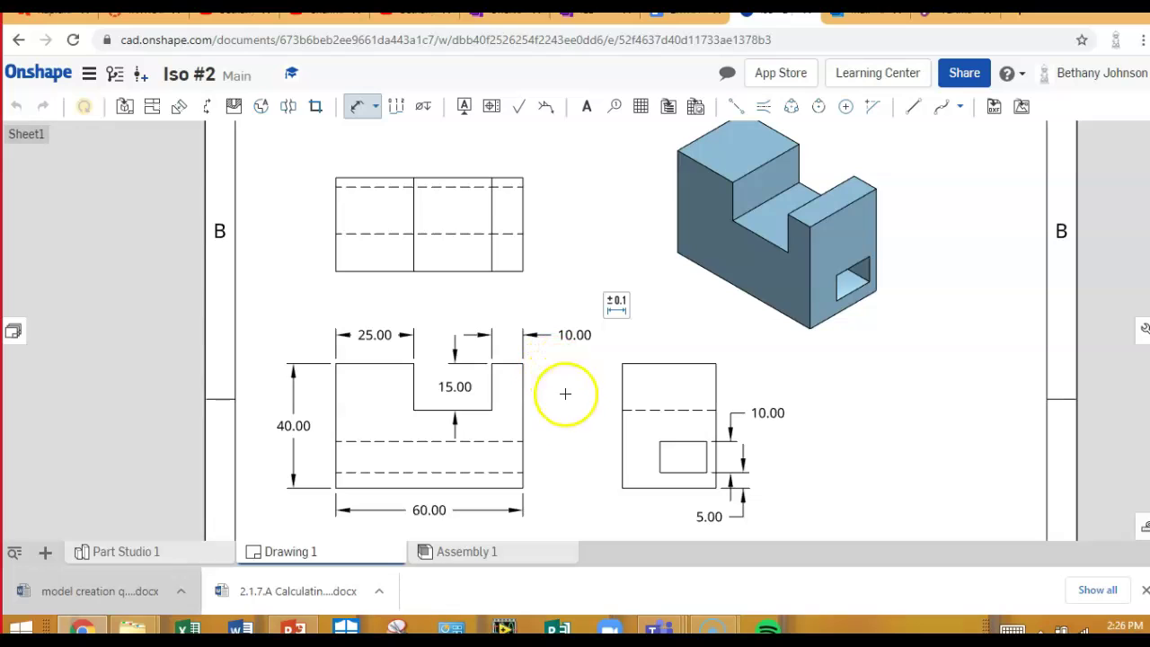
pyautogui.moveTo(565, 393); pyautogui.dragTo(561, 413)
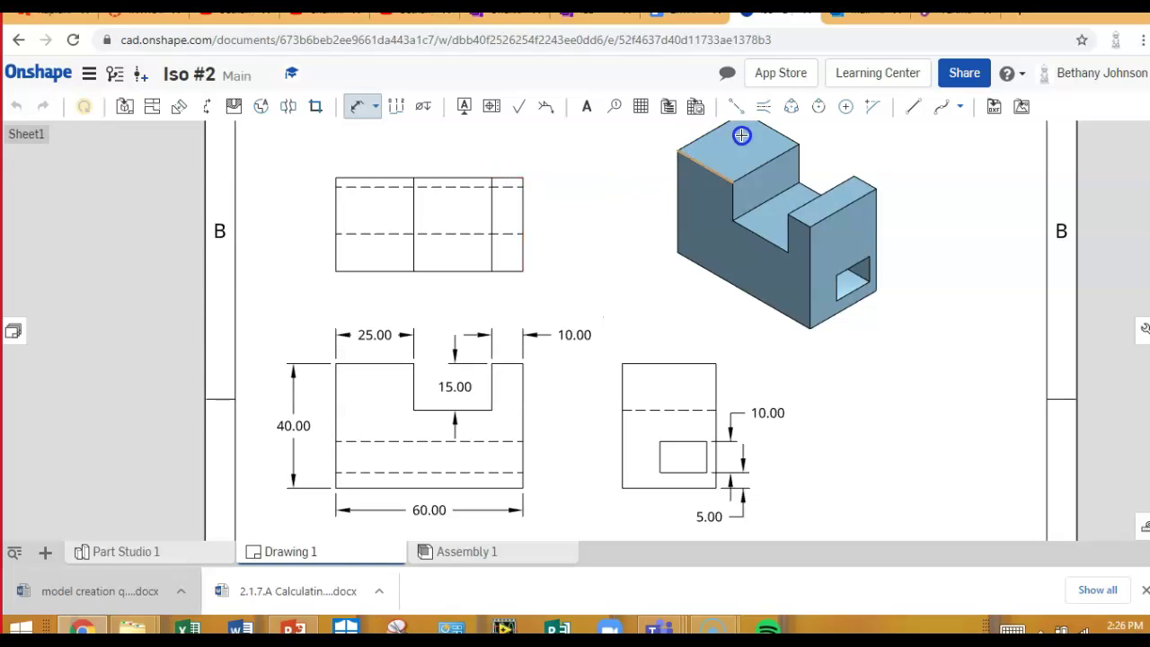
pyautogui.click(694, 160)
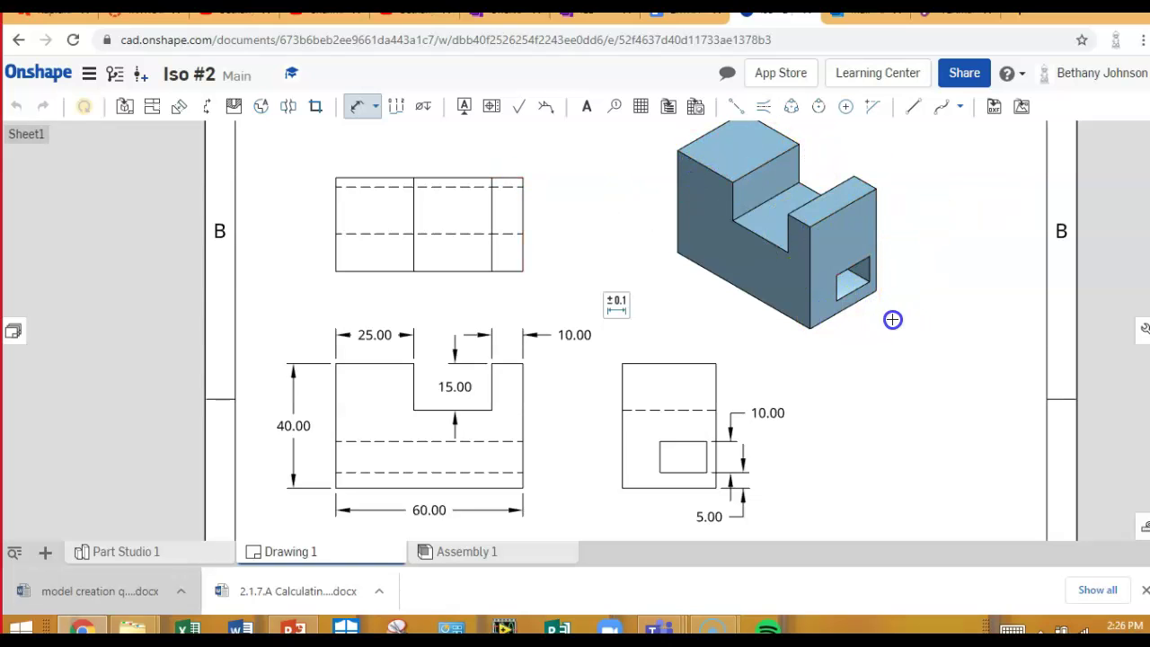
pyautogui.click(719, 368)
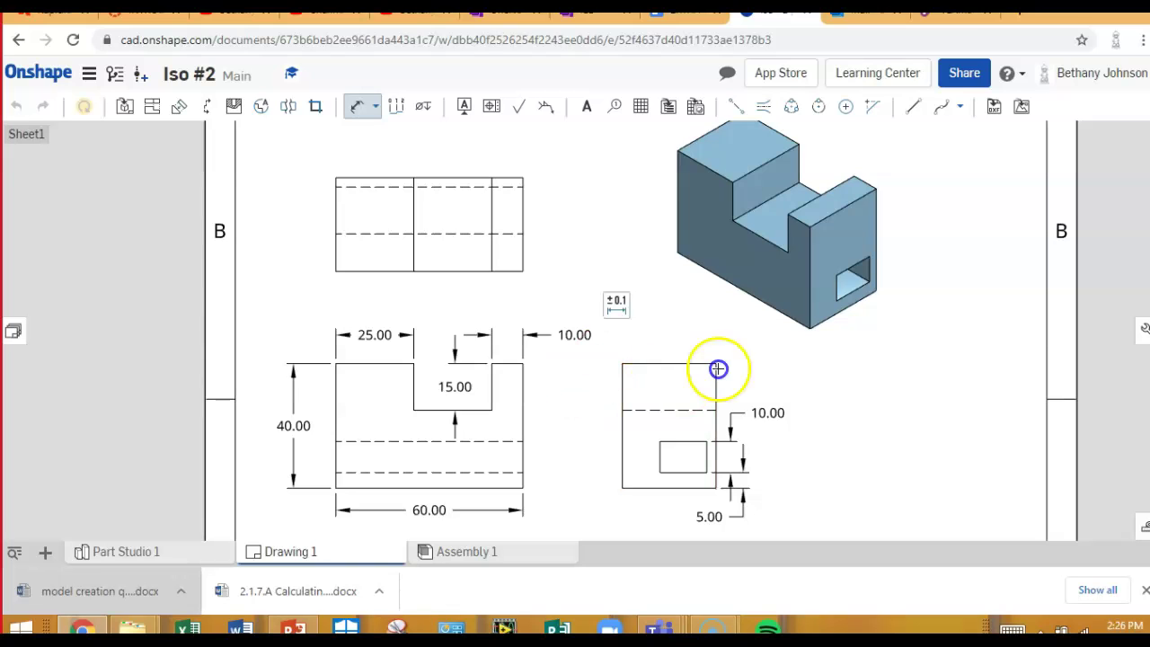
pyautogui.click(538, 279)
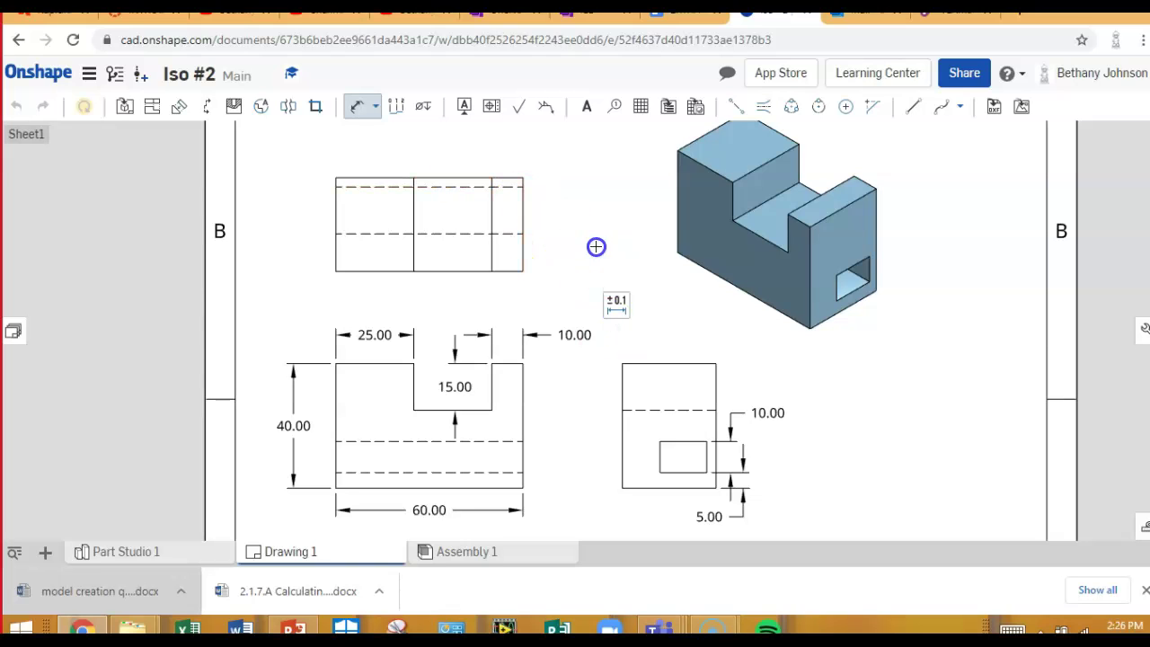
# Step: Add a 30.00 vertical depth dimension between the top view's right-side corners, placed to its right
pyautogui.click(587, 175)
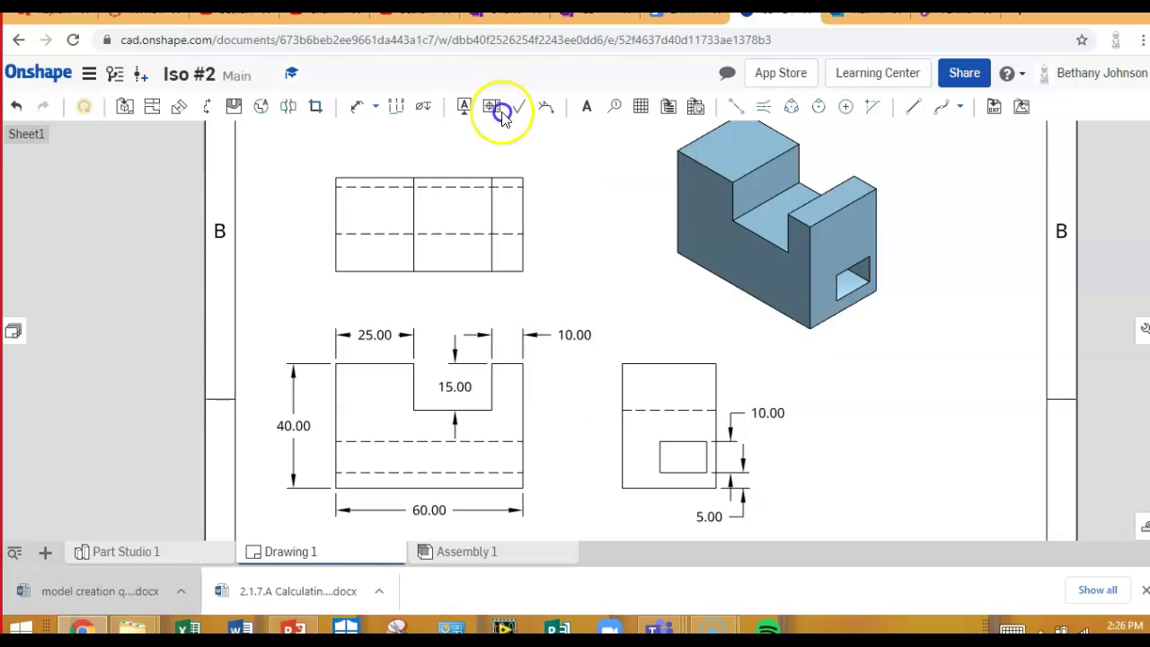
pyautogui.click(357, 106)
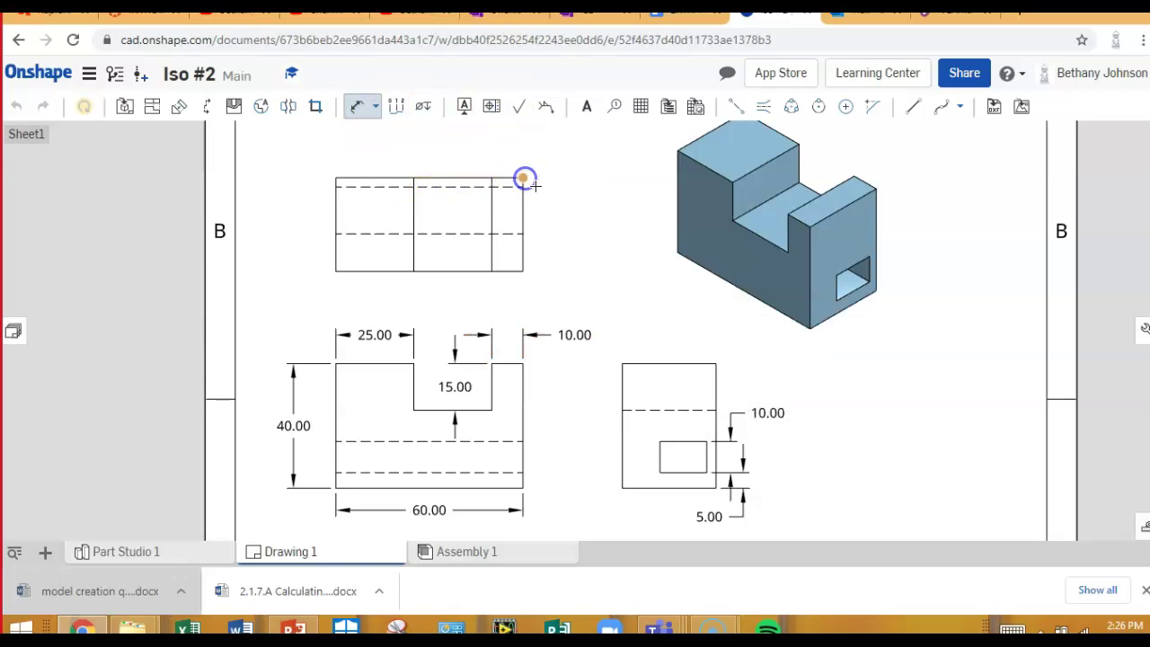
pyautogui.click(524, 179)
pyautogui.click(523, 270)
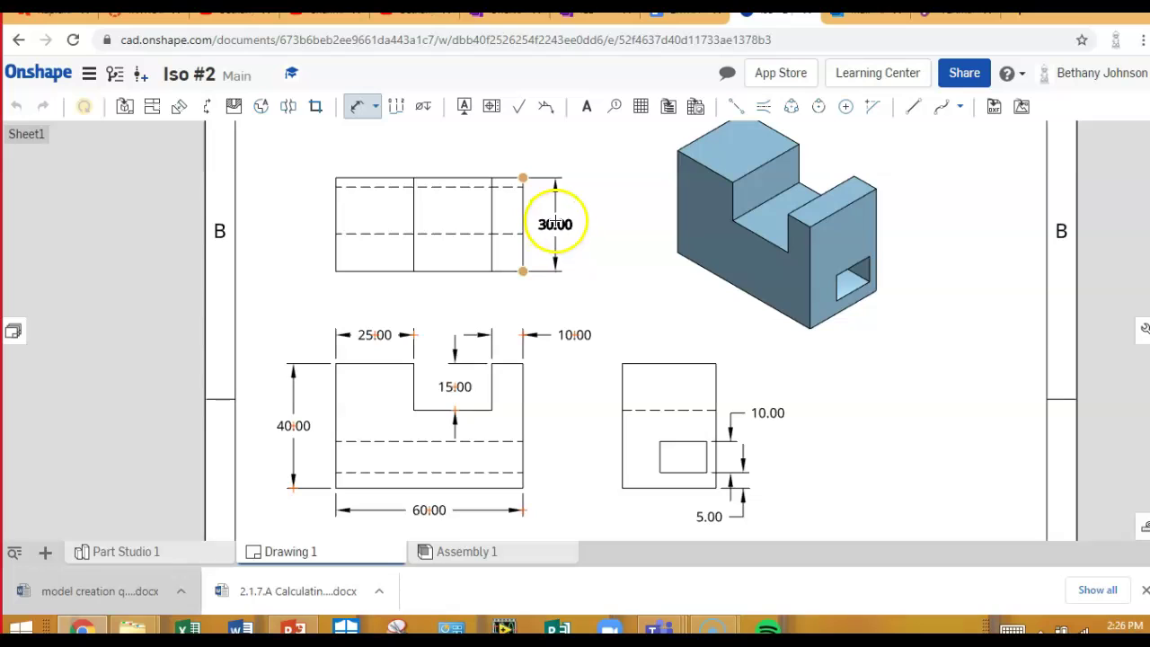
pyautogui.click(555, 223)
pyautogui.click(710, 288)
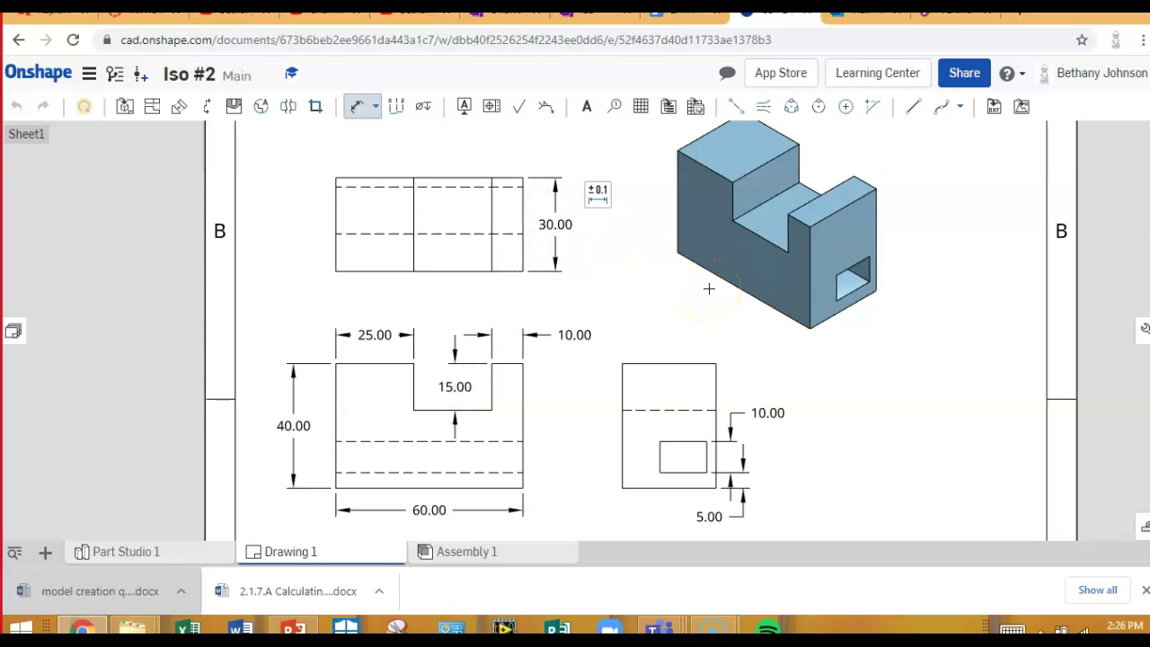
pyautogui.click(661, 463)
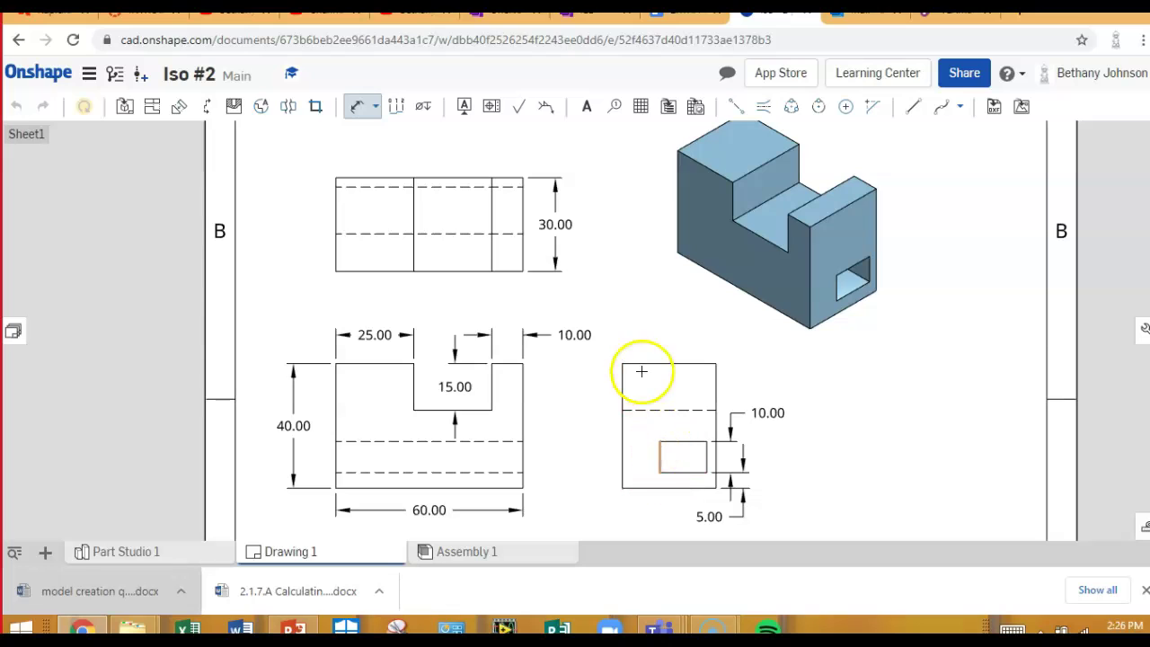
pyautogui.click(613, 474)
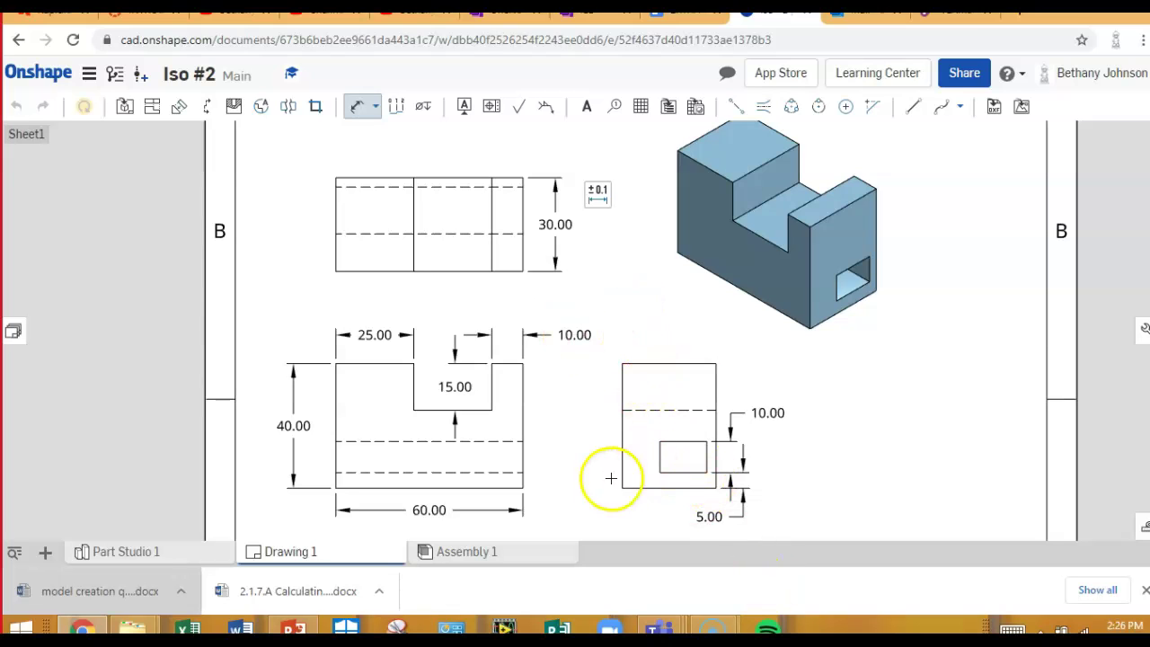
pyautogui.click(663, 475)
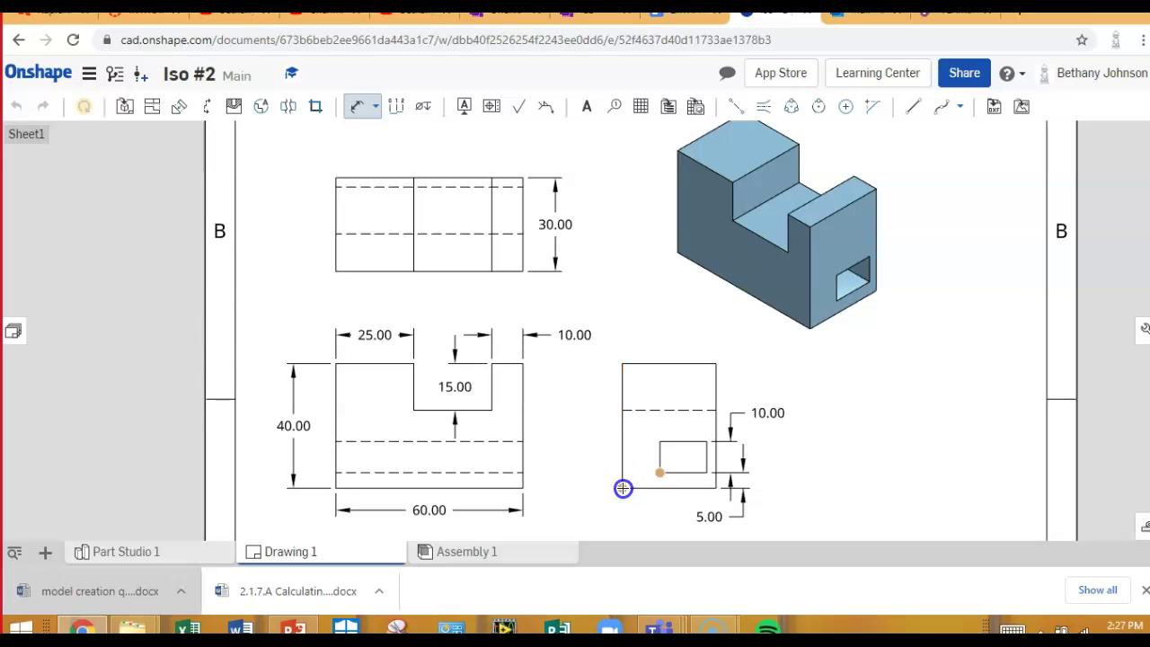
pyautogui.click(623, 489)
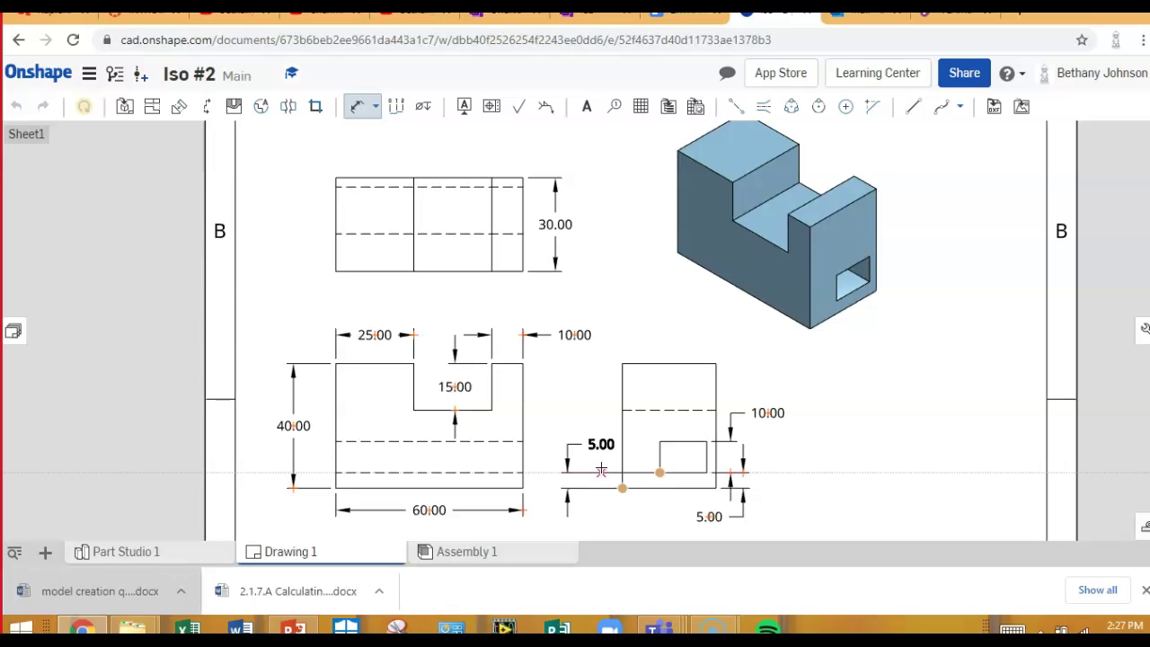
pyautogui.click(598, 471)
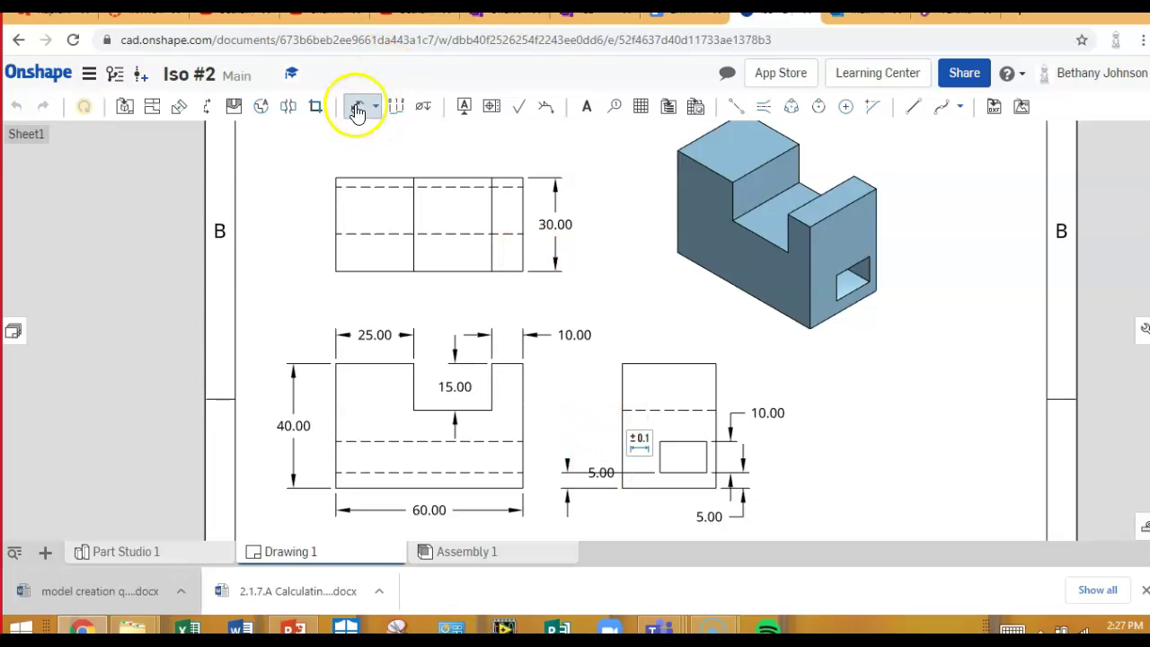
pyautogui.press('Escape')
pyautogui.click(602, 473)
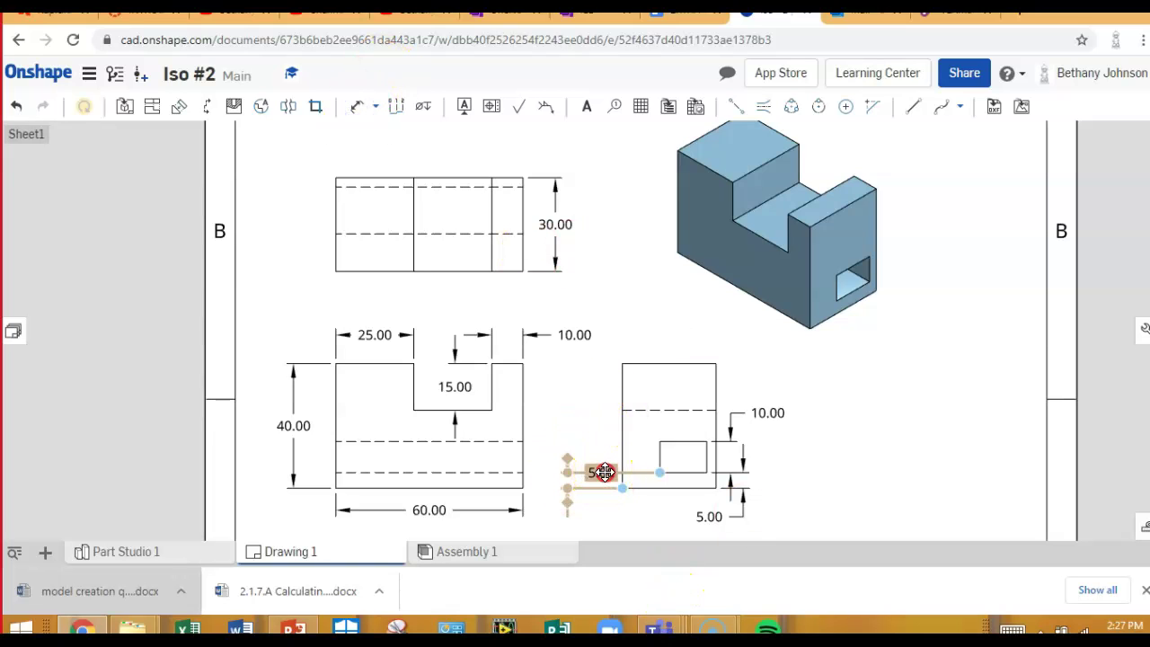
pyautogui.rightClick(602, 471)
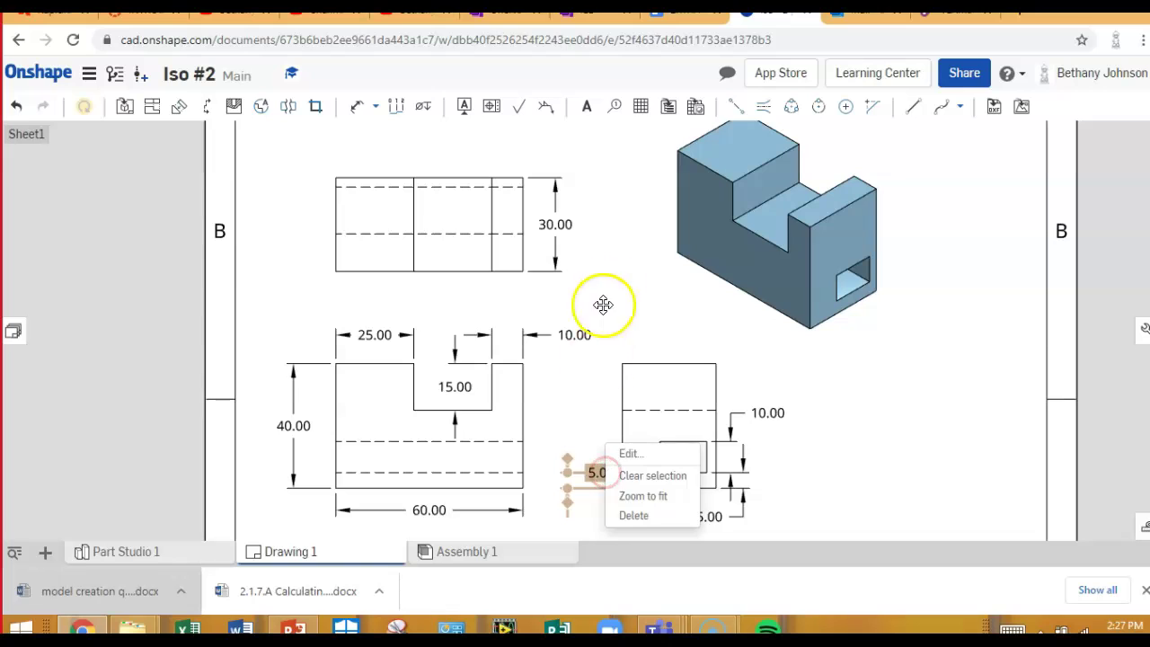
pyautogui.click(689, 515)
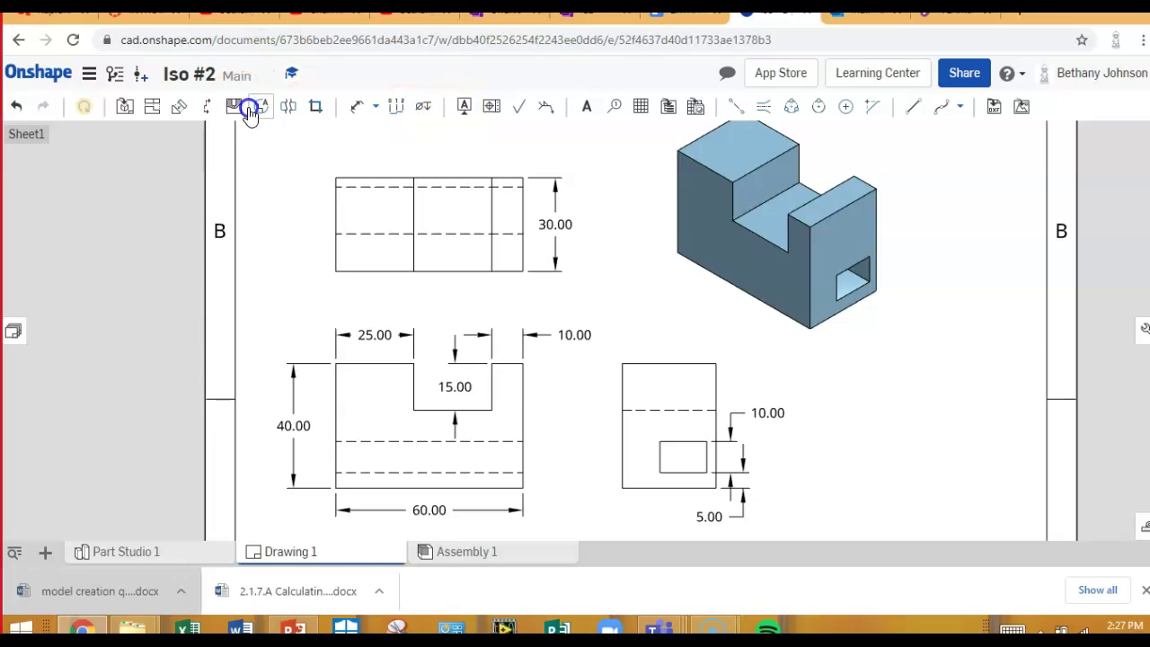
# Step: Dimension 12.00 from the side view's bottom-left corner to the opening's corner, placed below the view
pyautogui.click(352, 107)
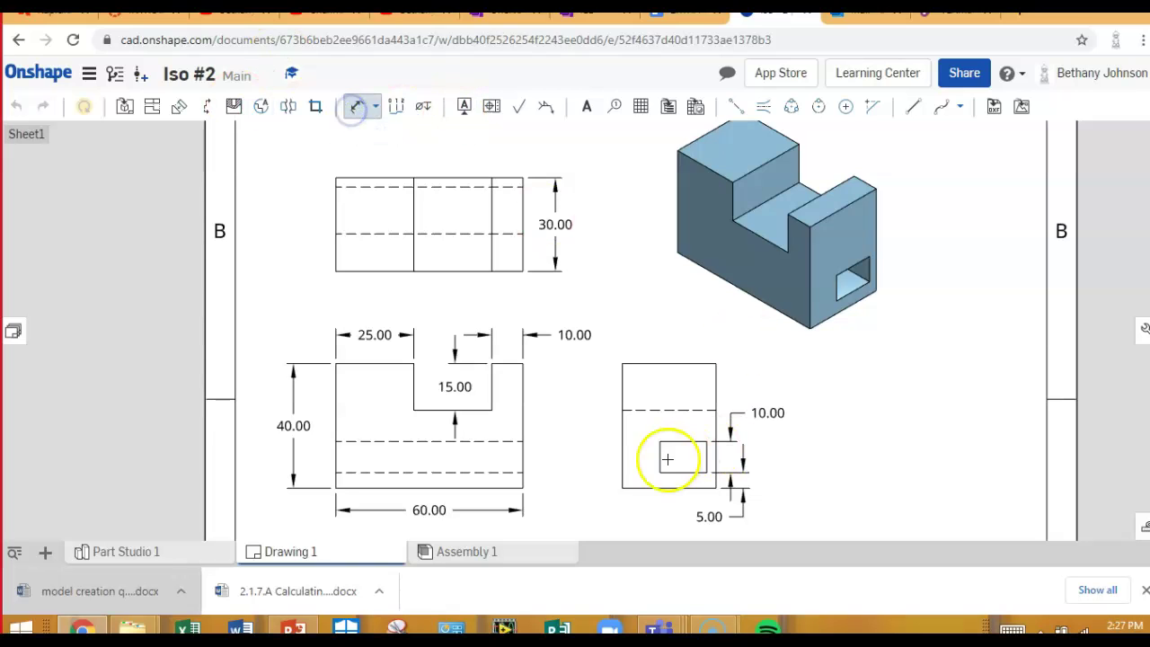
pyautogui.click(622, 488)
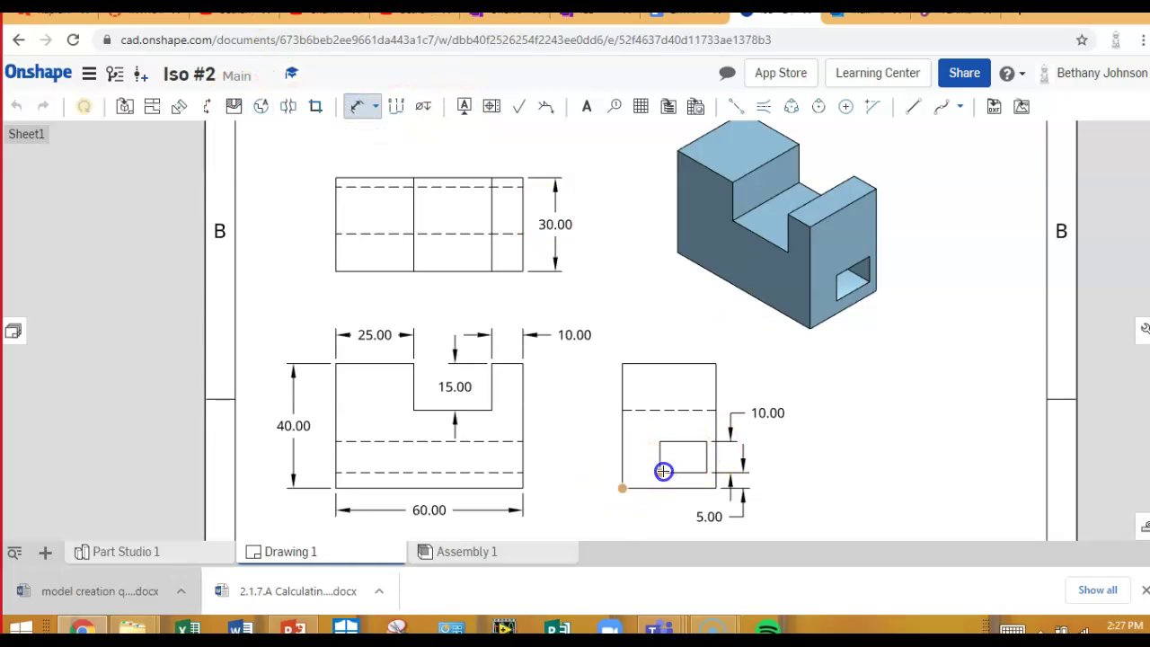
pyautogui.click(661, 471)
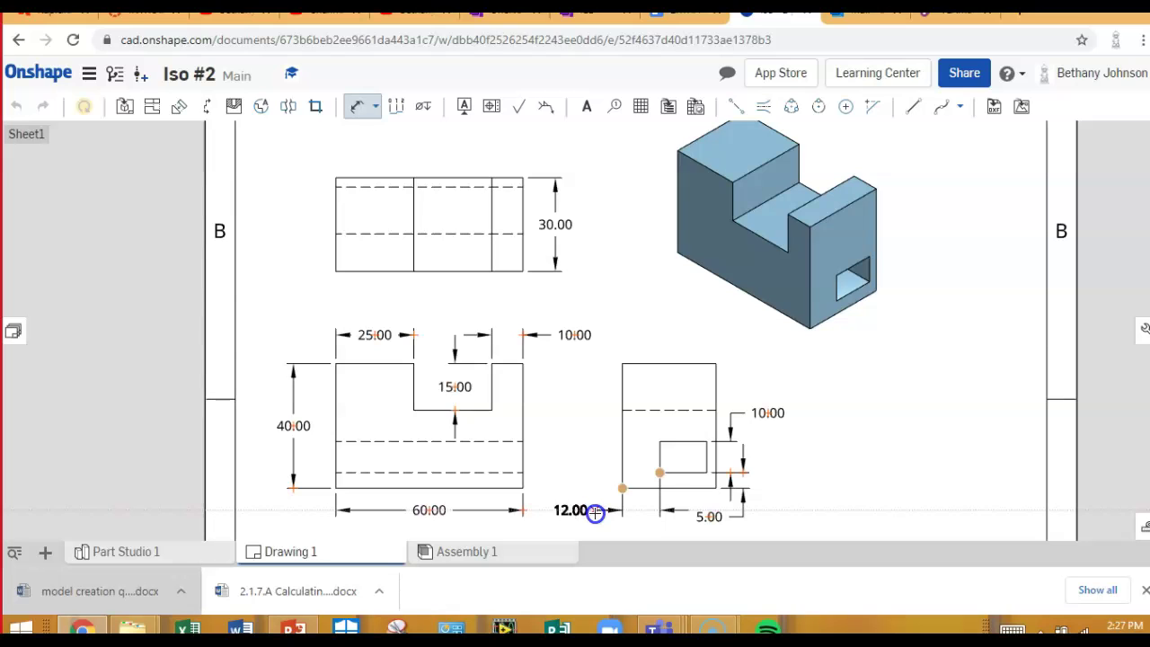
pyautogui.click(596, 512)
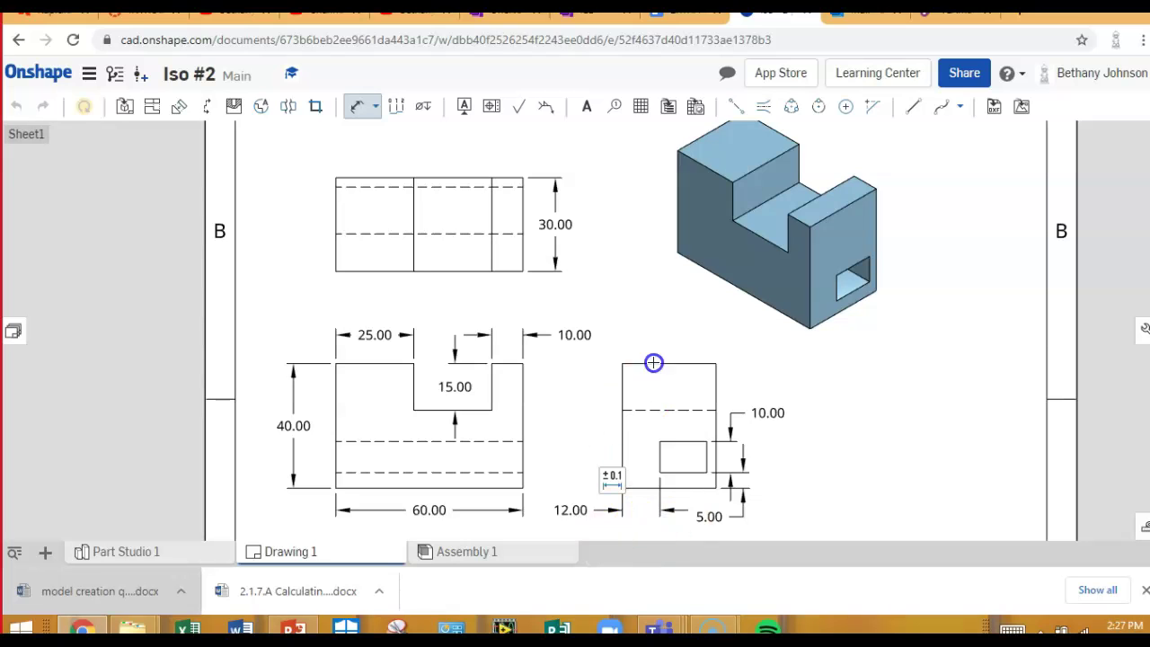
pyautogui.click(887, 369)
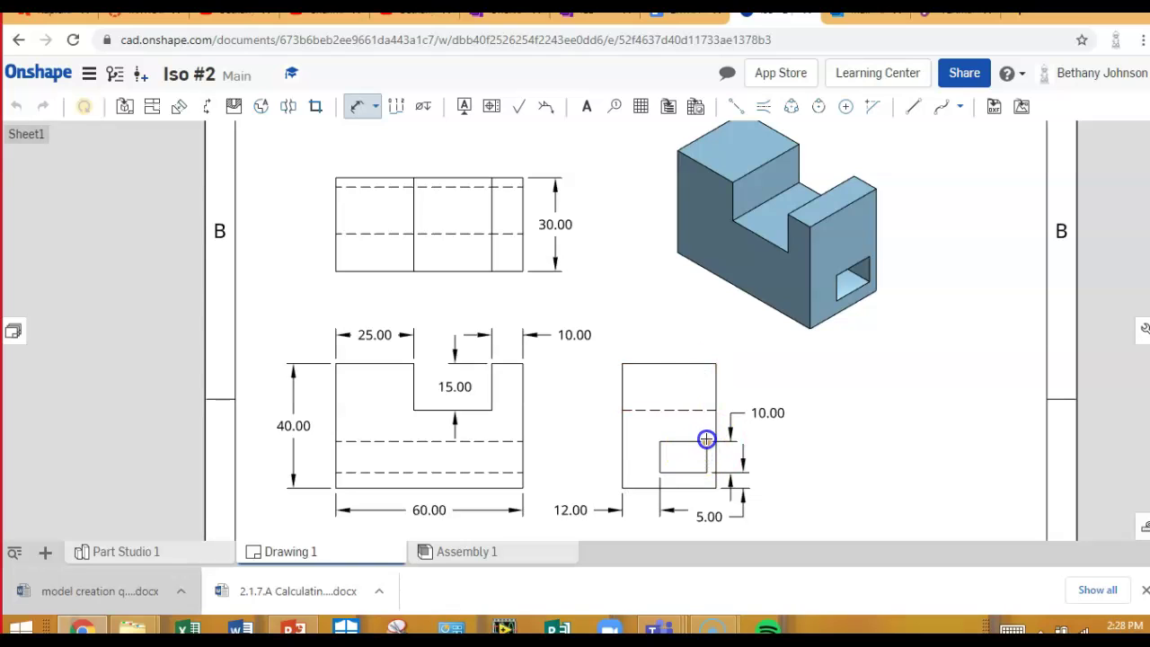
# Step: Place a 3.00 dimension above the side view from the opening's top-right corner to the view's top-right corner
pyautogui.click(707, 440)
pyautogui.click(716, 363)
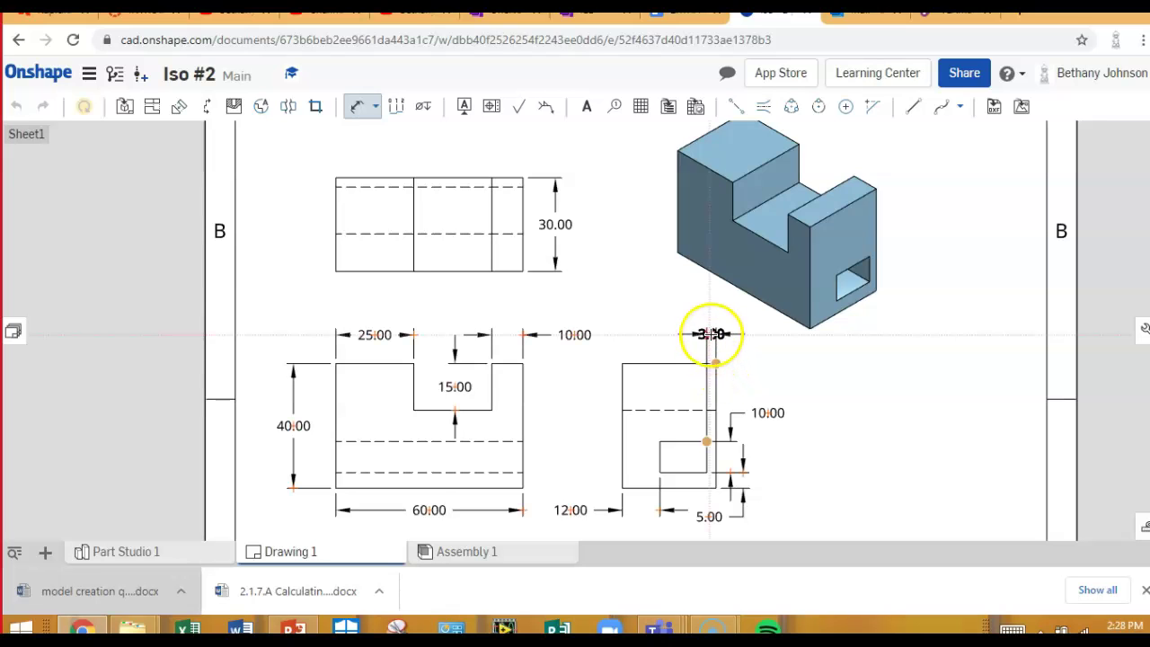
pyautogui.click(711, 334)
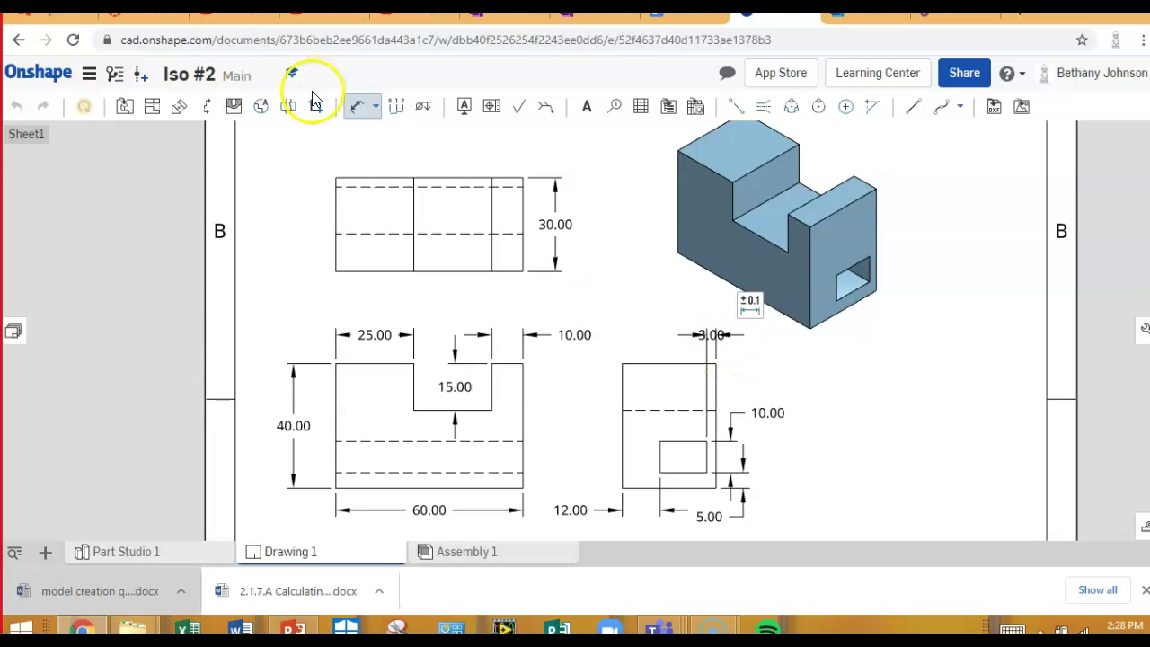
# Step: Shift the 3.00 dimension label slightly to reposition it along its leader
pyautogui.click(725, 336)
pyautogui.click(743, 335)
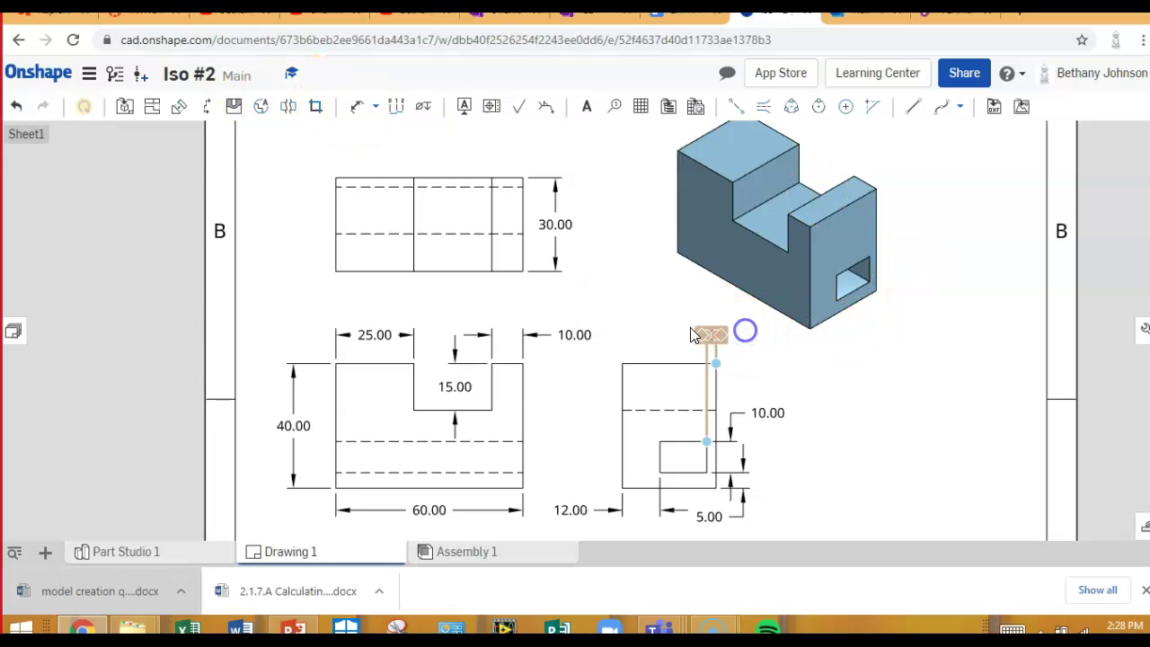
pyautogui.moveTo(711, 334)
pyautogui.mouseDown()
pyautogui.moveTo(655, 326)
pyautogui.moveTo(715, 335)
pyautogui.mouseUp()
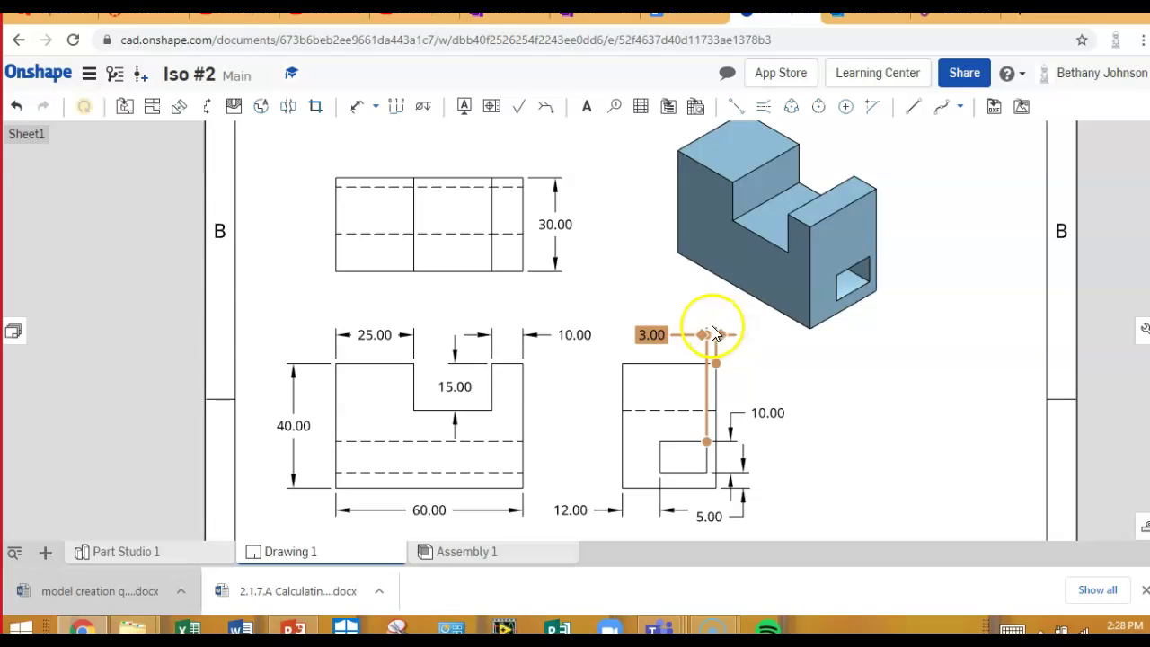
pyautogui.click(902, 423)
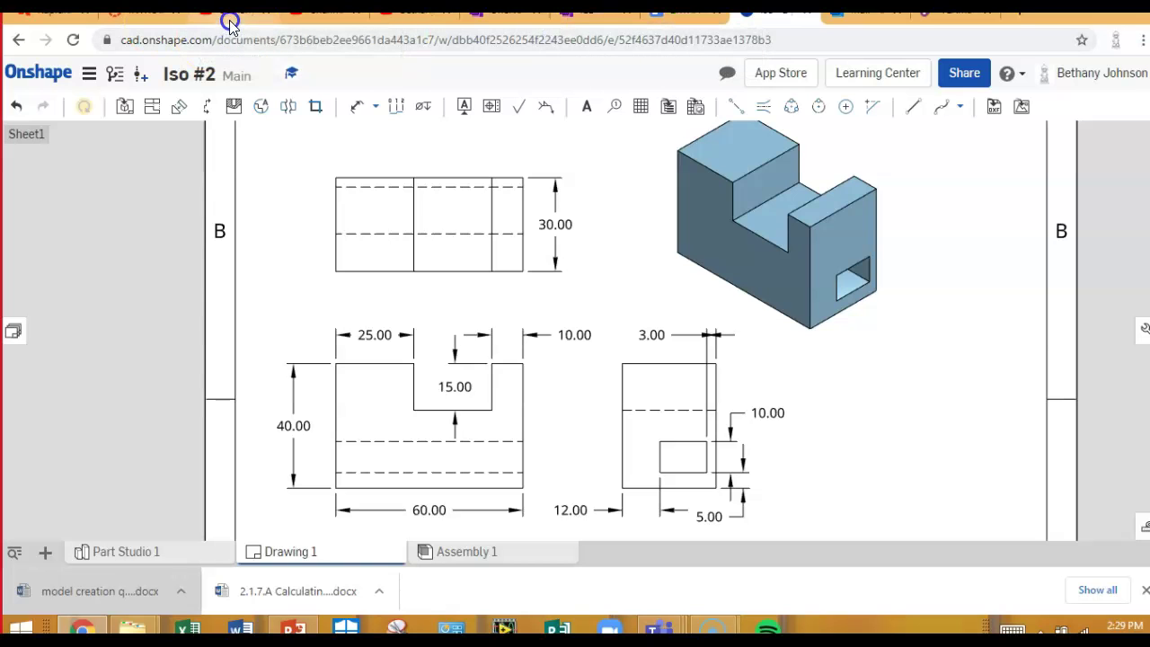
# Step: In Canvas, go to IED Curriculum and open the Unit 3 Measurement and Statistics overview
pyautogui.click(153, 18)
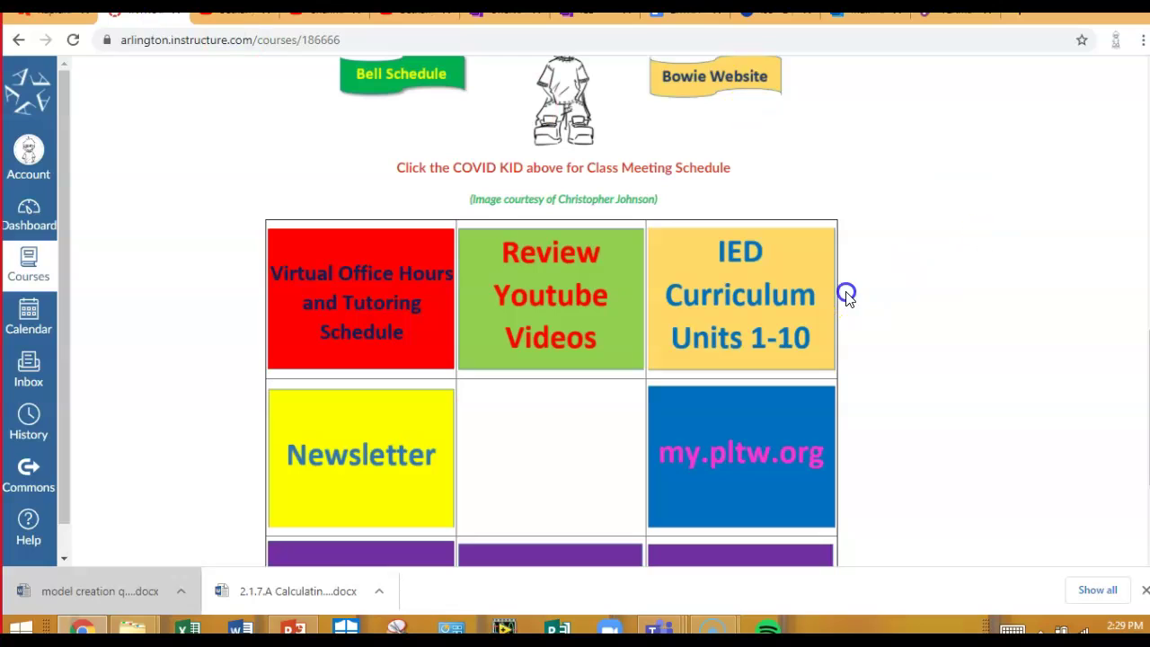
pyautogui.click(739, 269)
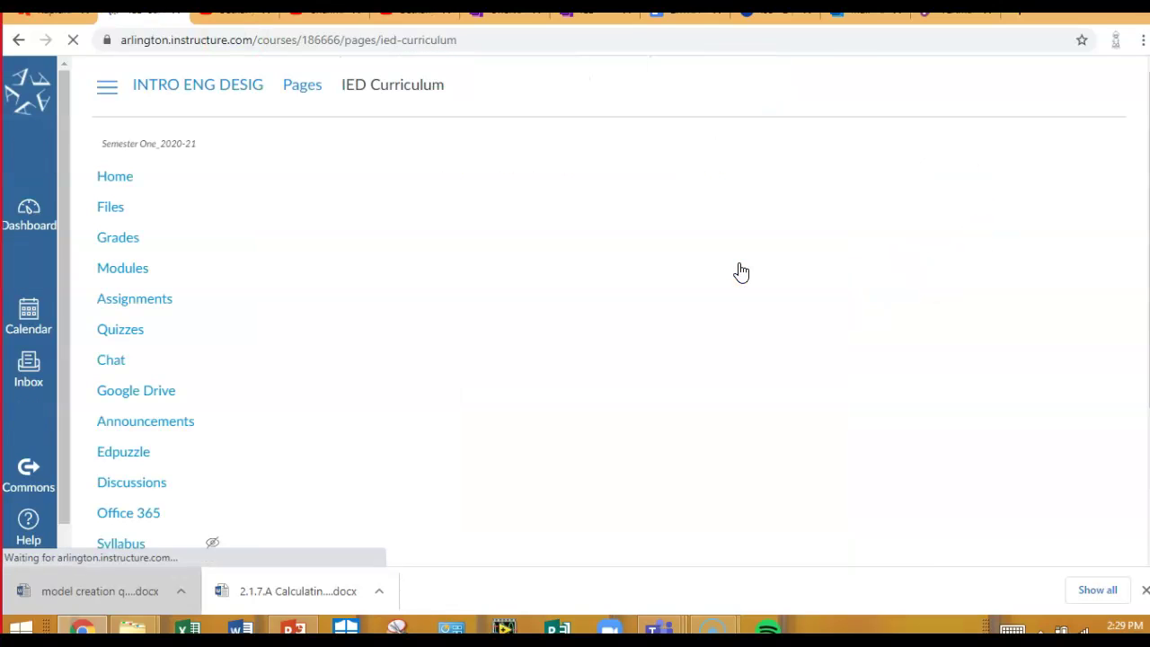
pyautogui.scroll(-3, 647, 282)
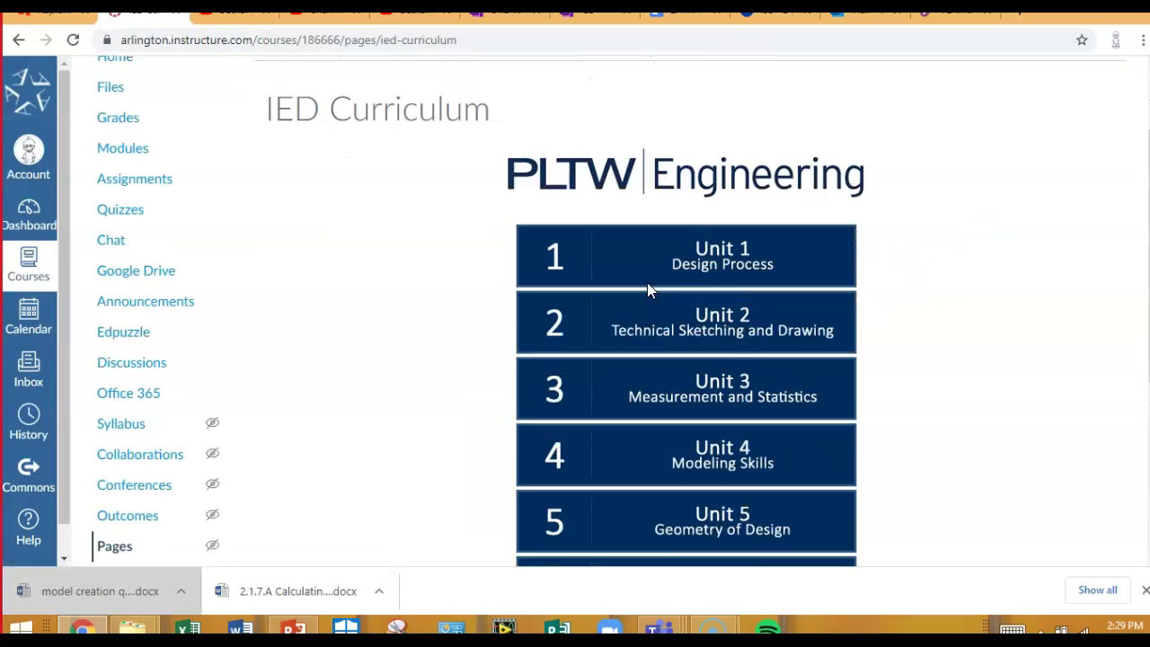
pyautogui.click(778, 266)
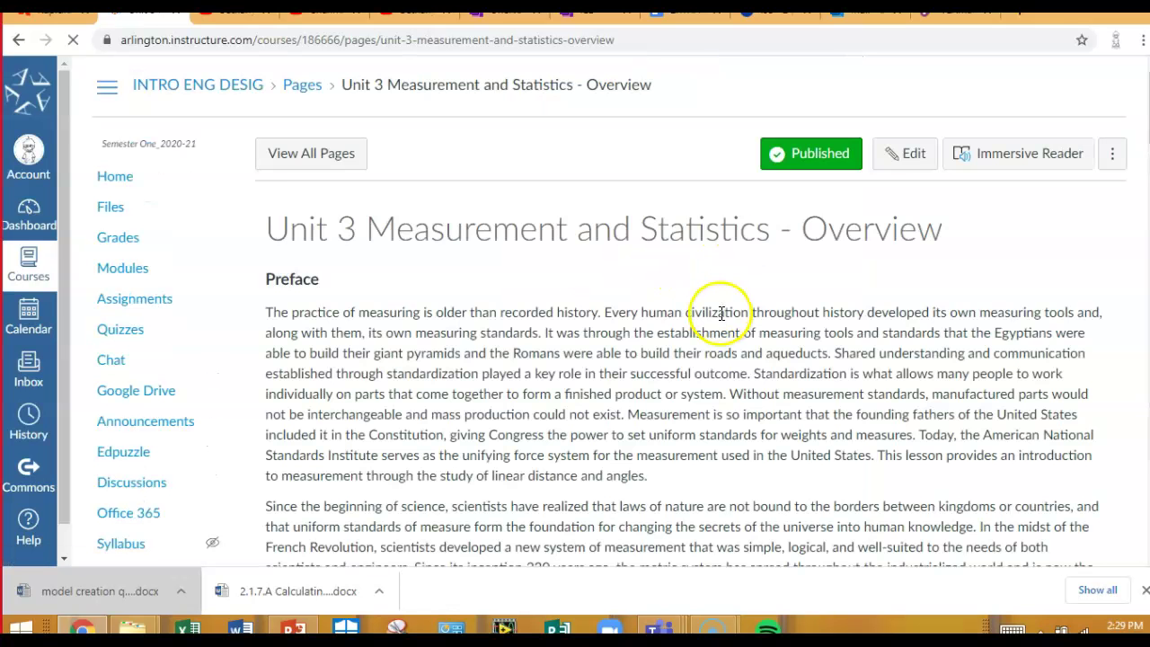
# Step: Open Activity 3.4 Linear Dimensions and display its Resources list of presentation and activity files
pyautogui.scroll(-4, 719, 310)
pyautogui.scroll(-6, 719, 318)
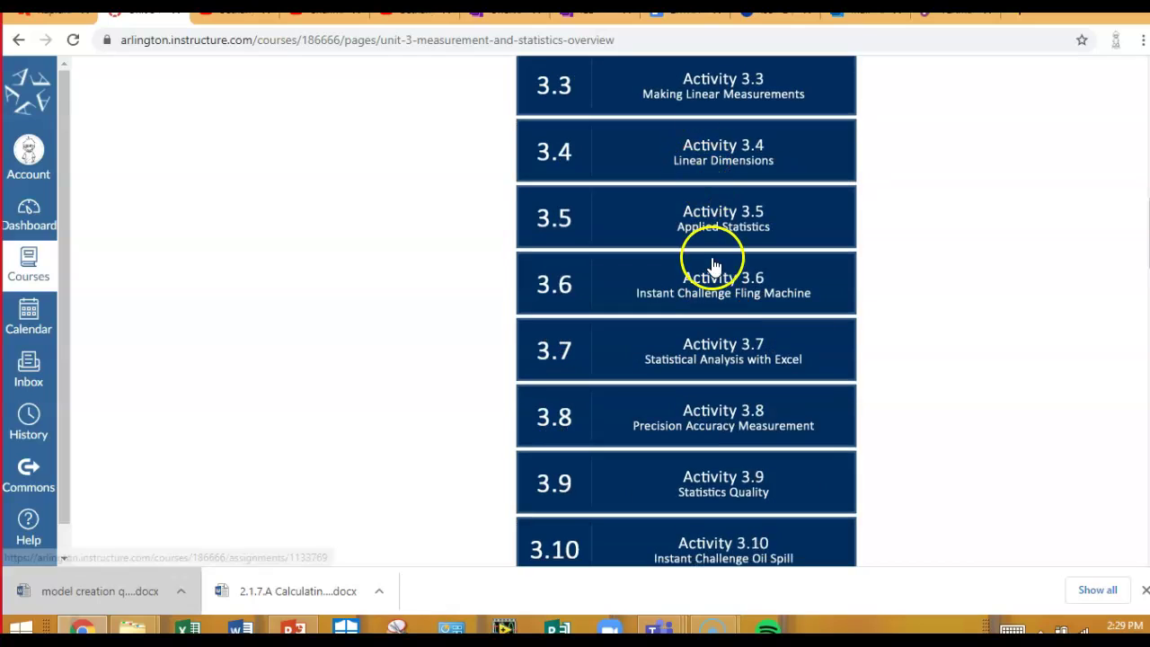
pyautogui.click(737, 159)
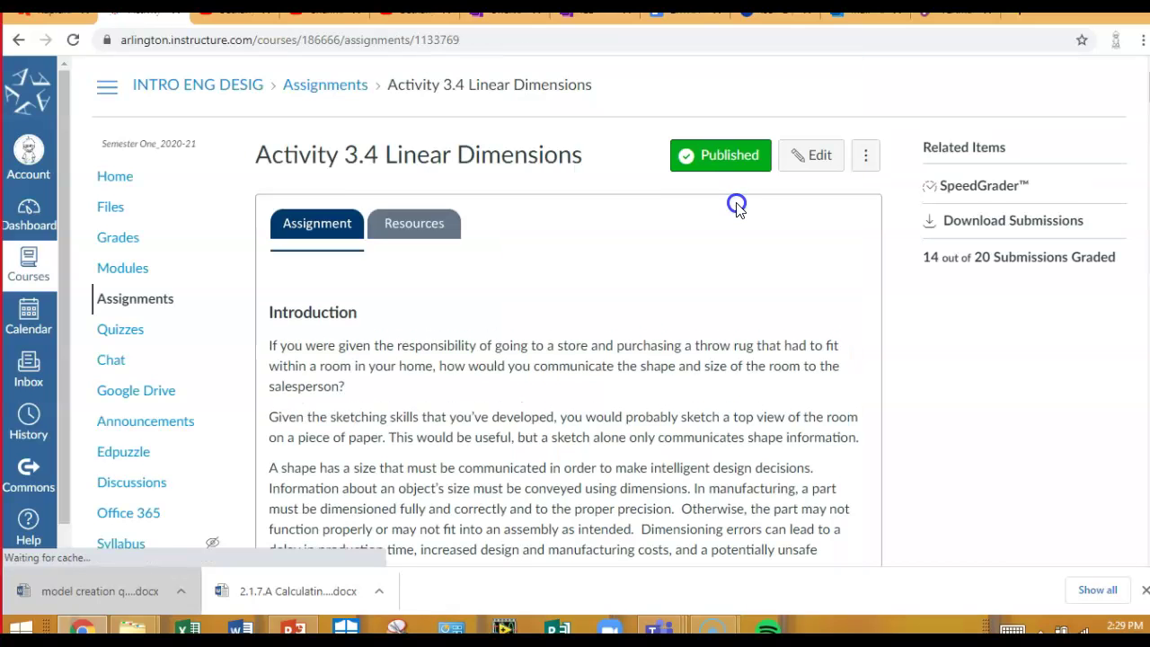
pyautogui.click(441, 225)
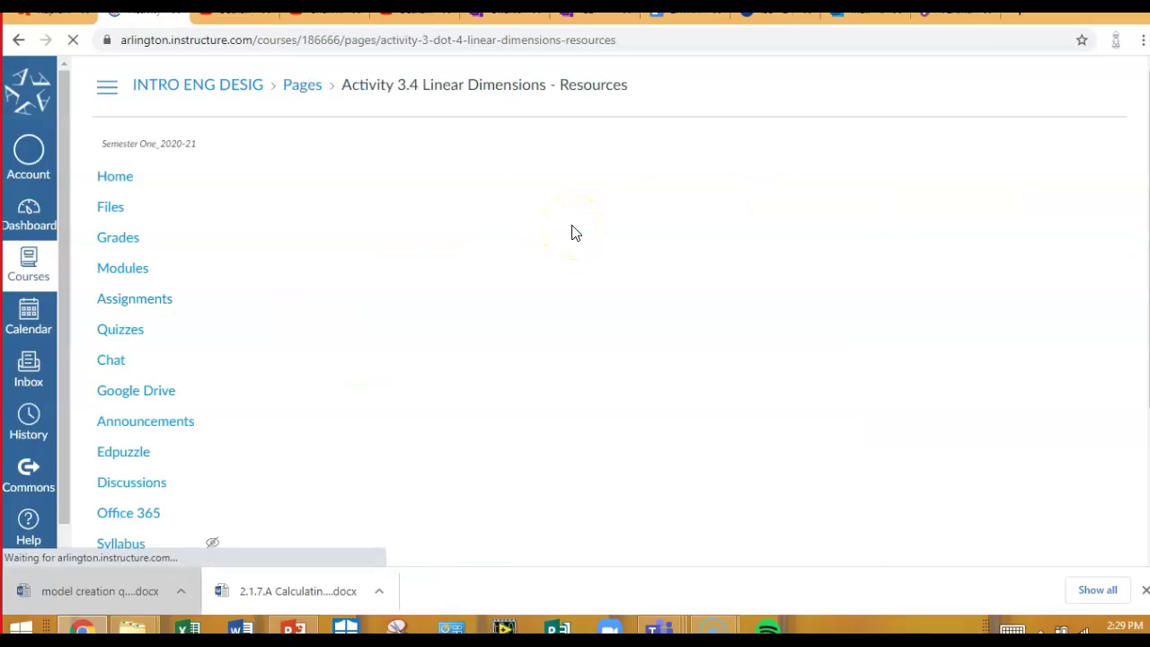
pyautogui.scroll(-3, 753, 348)
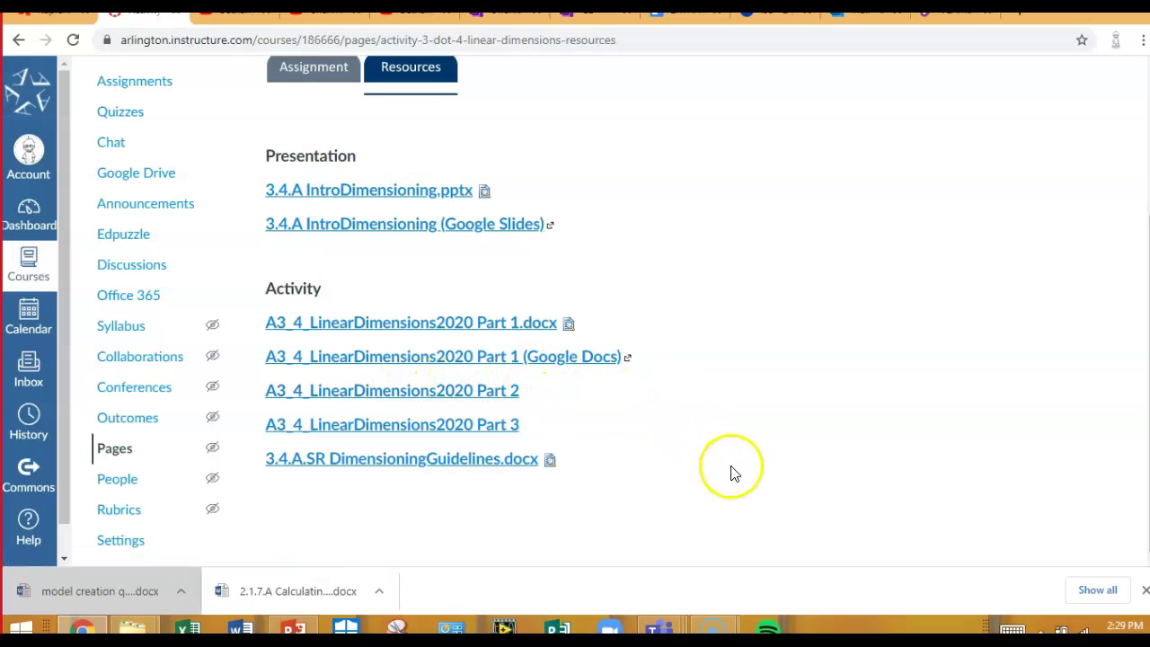
# Step: Open the A3_4_LinearDimensions2020 Part 3 assignment link under Activity
pyautogui.click(384, 429)
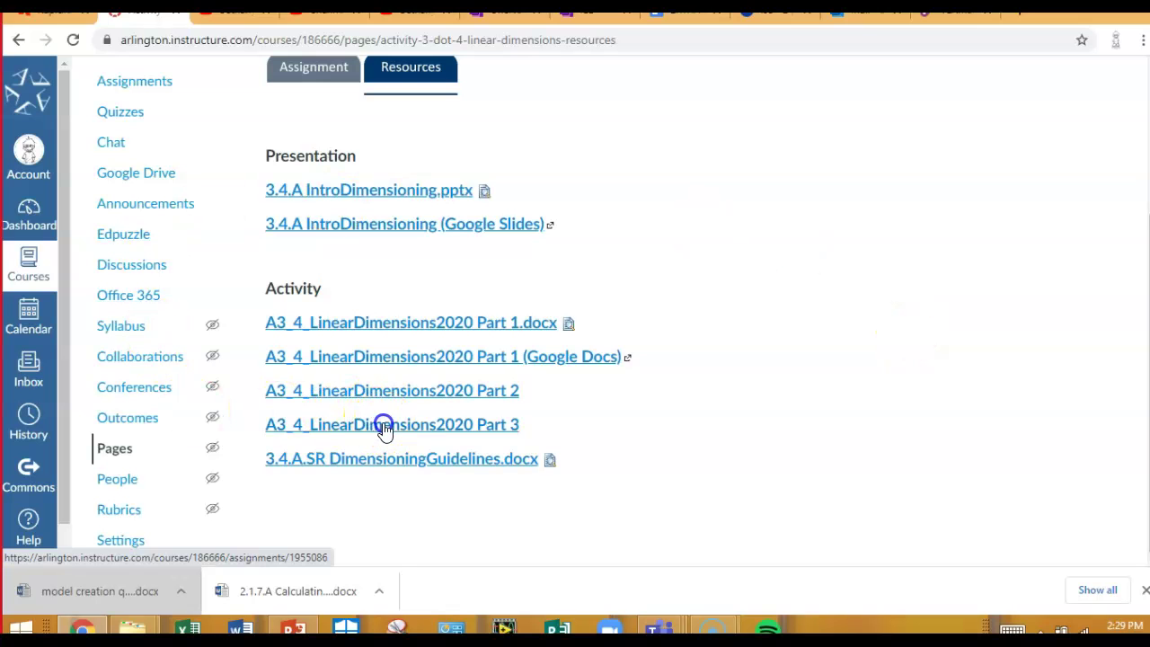